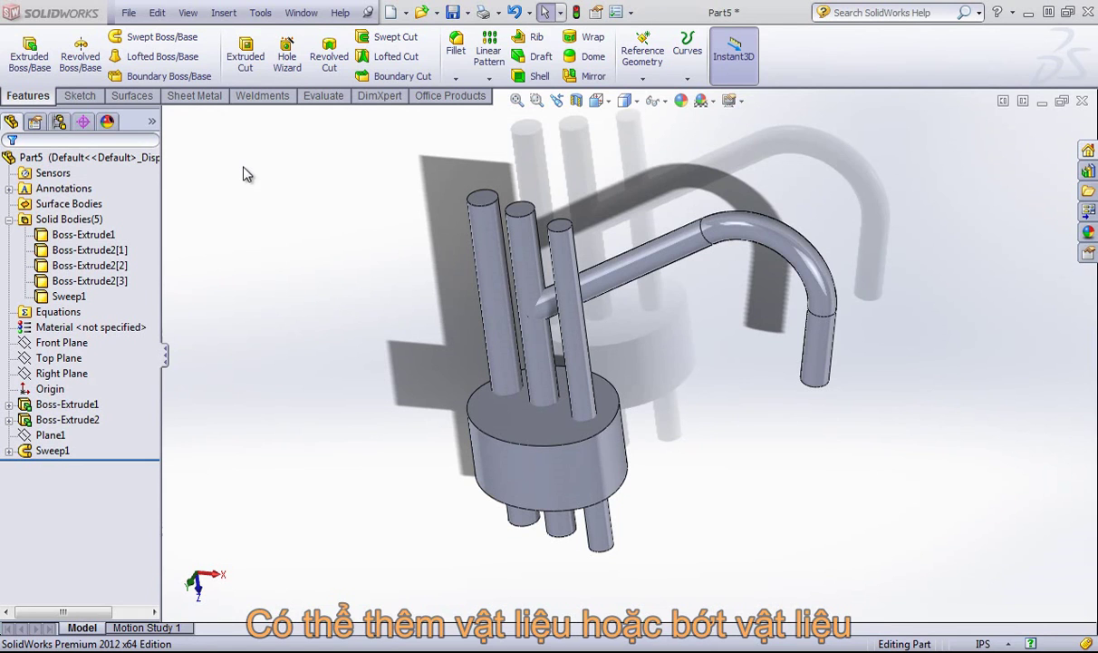
# - Orbit the part and try selecting the base and pin bodies, then clear the selection
pyautogui.moveTo(798, 303); pyautogui.dragTo(622, 338, button='middle')
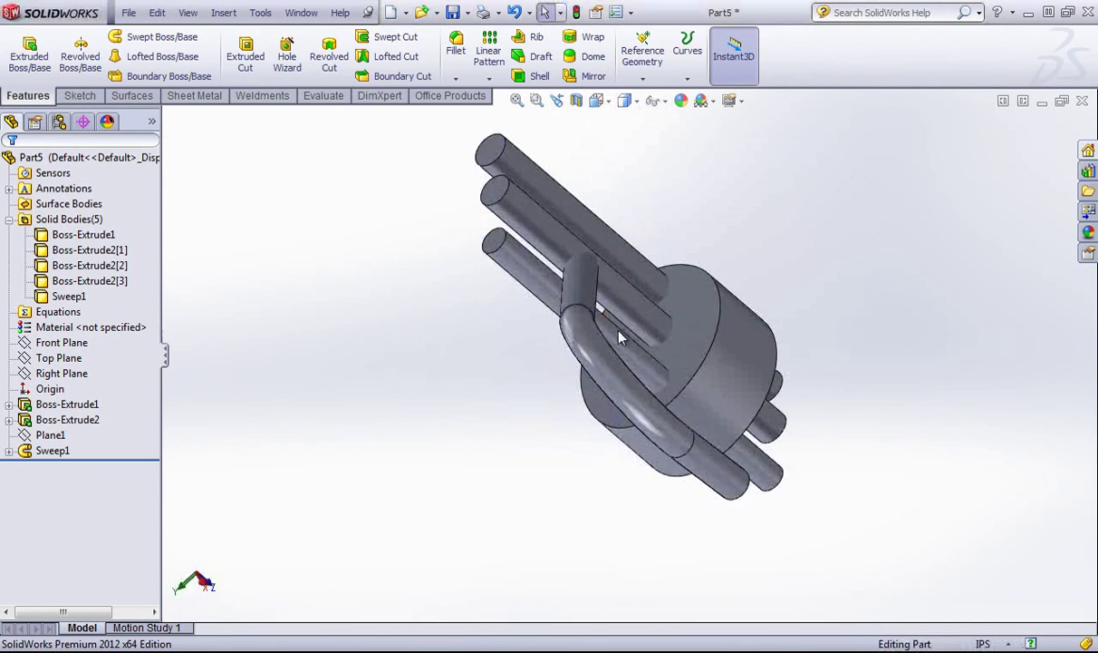
pyautogui.scroll(-10, 622, 338)
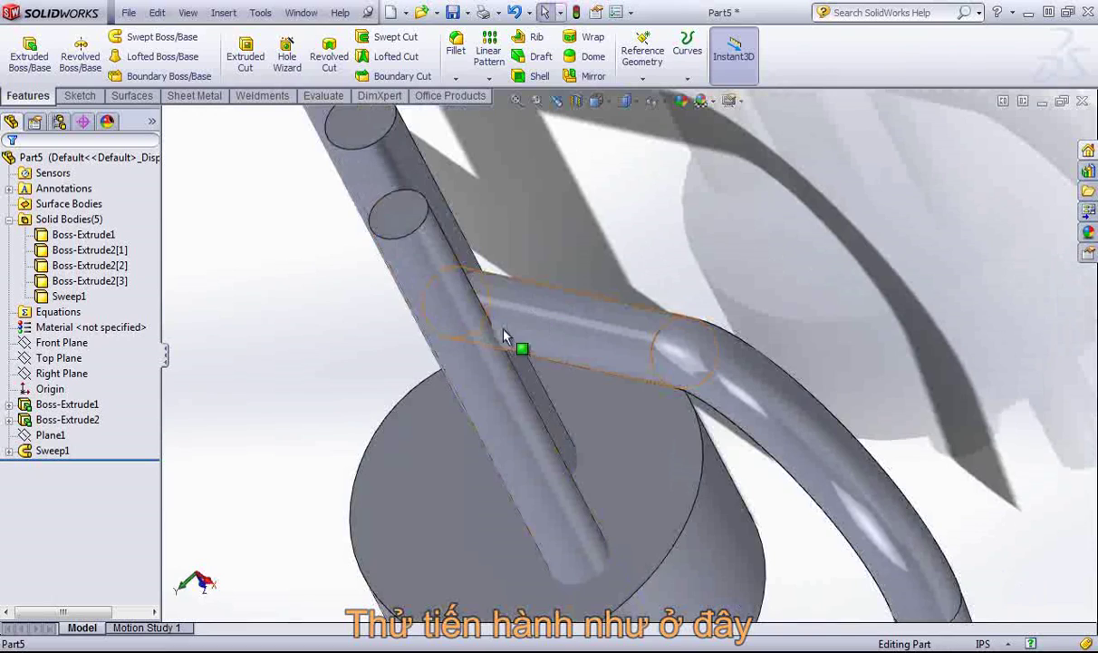
pyautogui.moveTo(250, 297); pyautogui.dragTo(135, 279, button='middle')
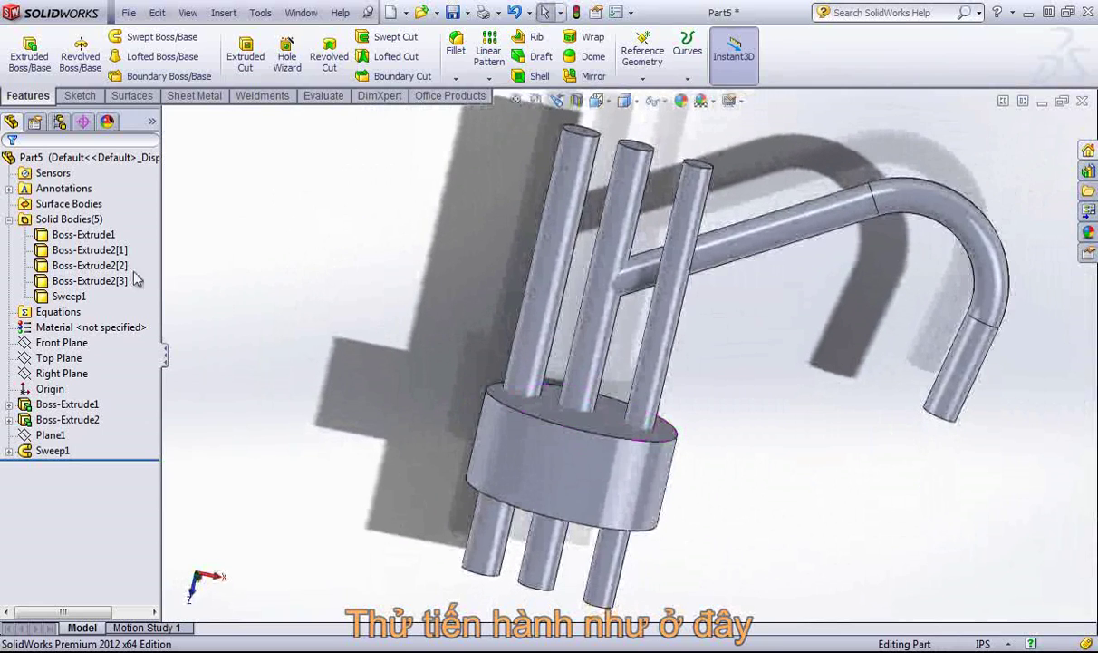
pyautogui.click(81, 234)
pyautogui.click(83, 250)
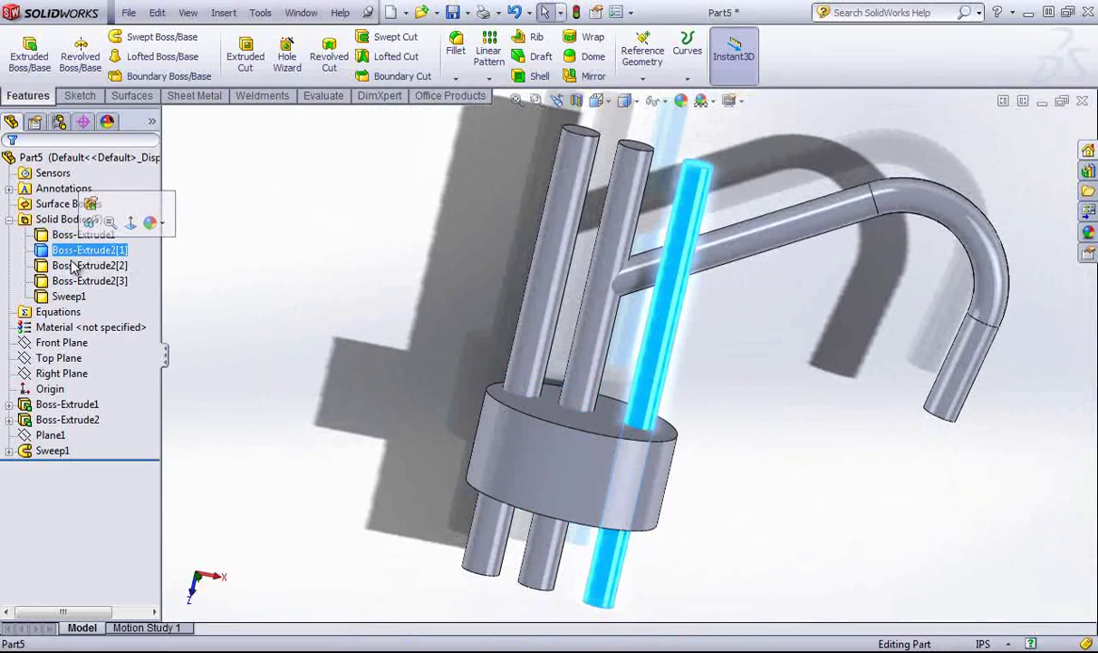
pyautogui.click(89, 266)
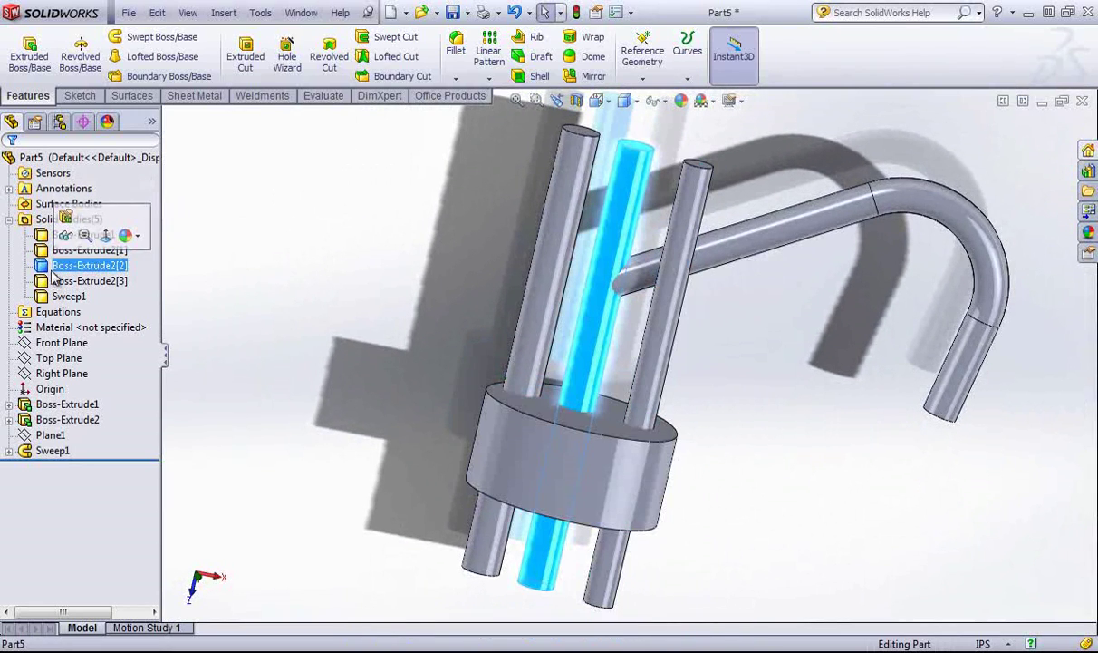
pyautogui.keyDown('ctrl'); pyautogui.click(56, 281); pyautogui.keyUp('ctrl')
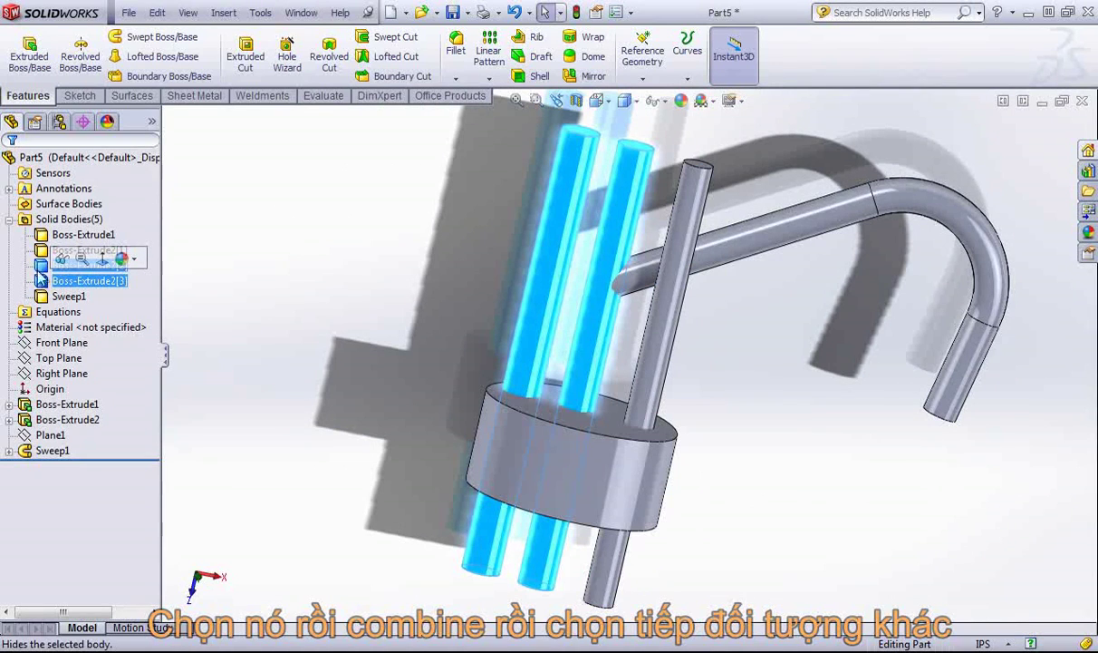
pyautogui.keyDown('ctrl'); pyautogui.click(41, 252); pyautogui.keyUp('ctrl')
pyautogui.click(250, 256)
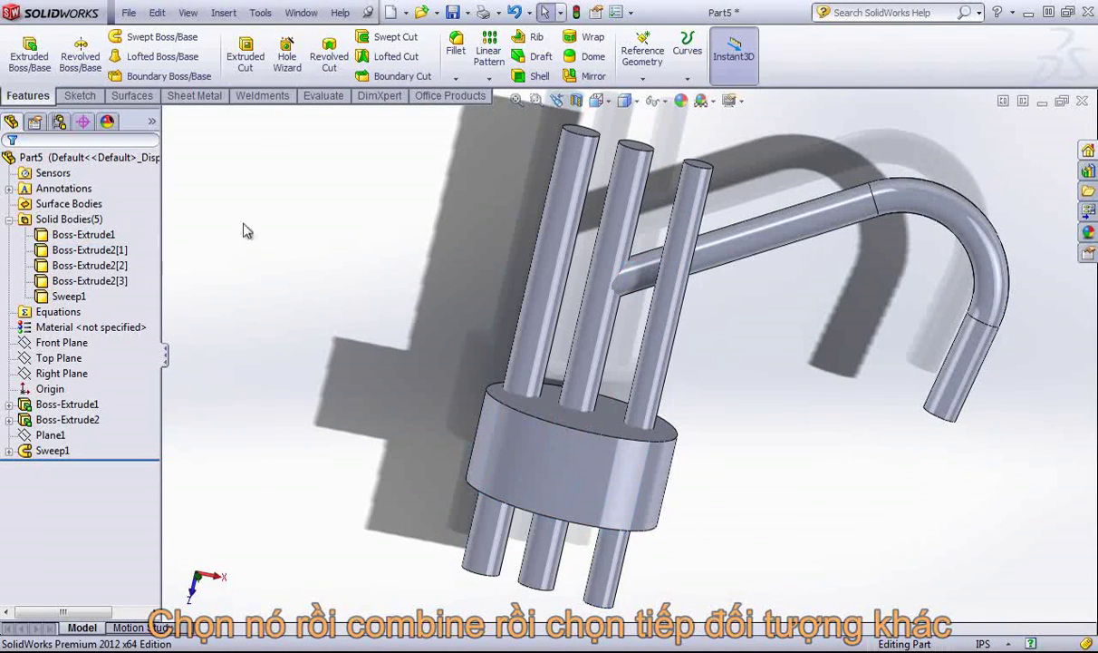
# - Select Boss-Extrude1 and Boss-Extrude2[1] and search the menus for the Combine command
pyautogui.click(81, 235)
pyautogui.keyDown('ctrl'); pyautogui.click(73, 251); pyautogui.keyUp('ctrl')
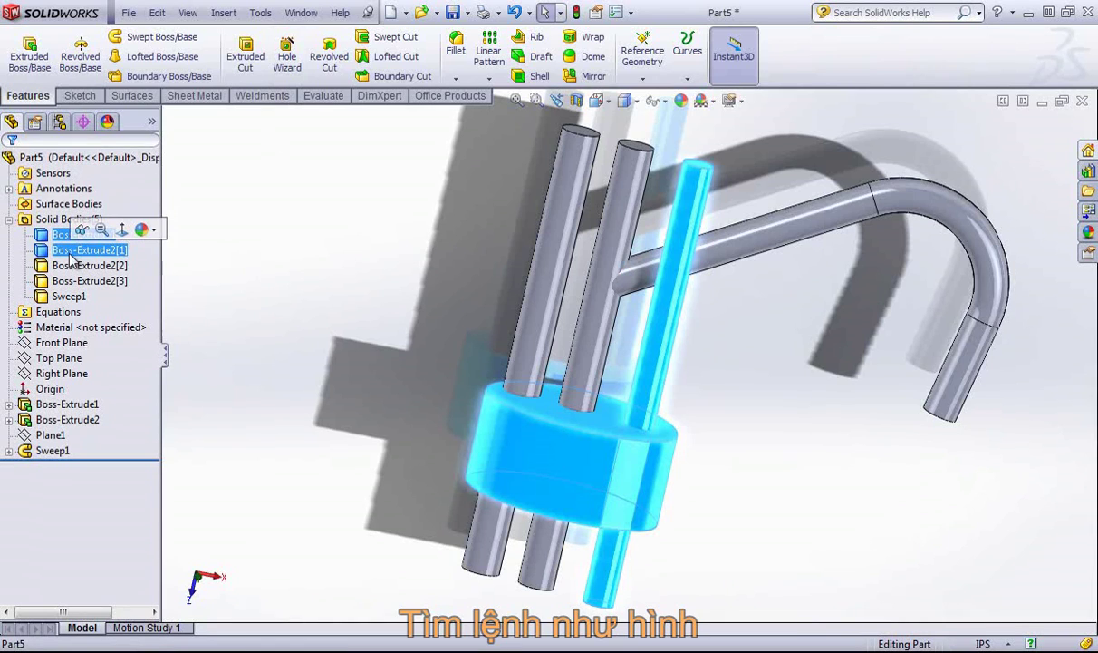
pyautogui.rightClick(60, 237)
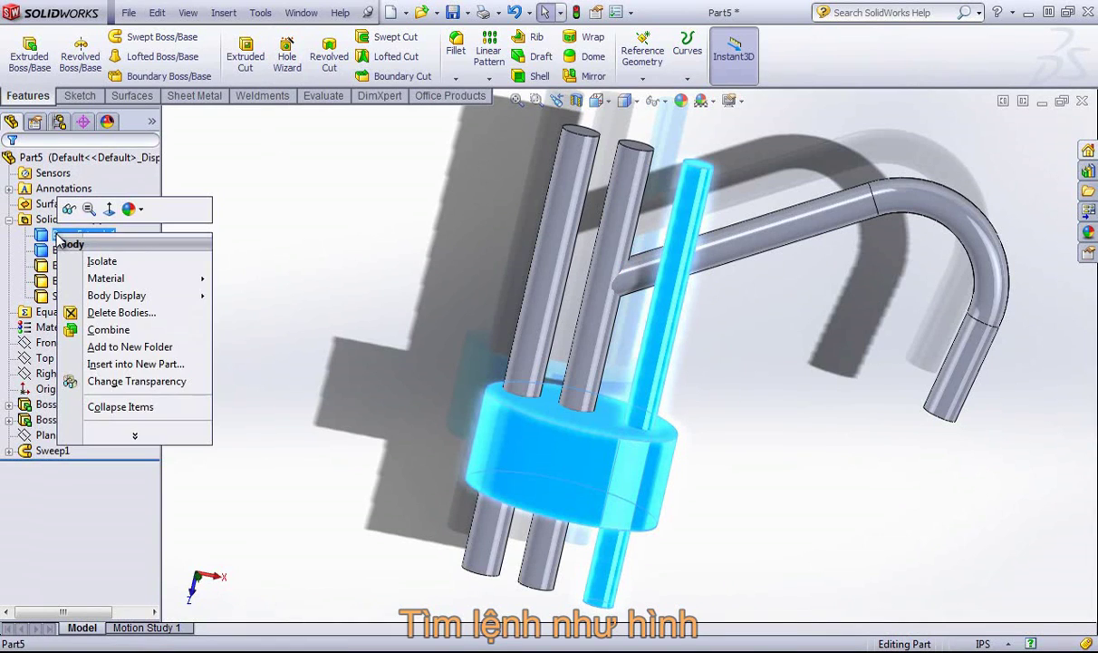
pyautogui.click(270, 177)
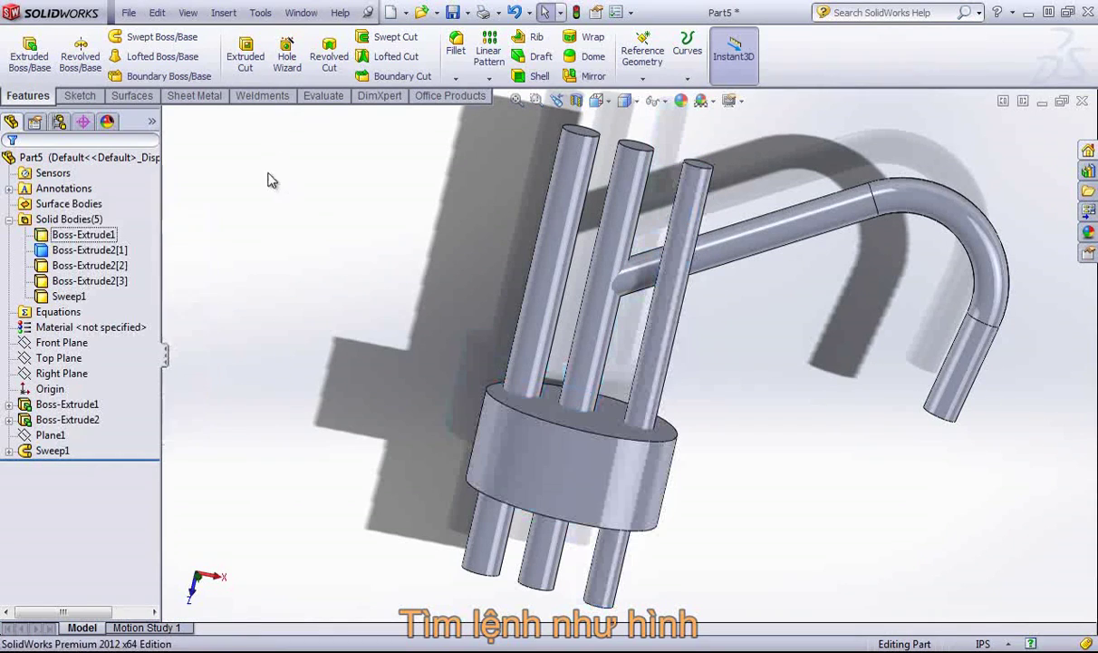
pyautogui.click(223, 12)
pyautogui.moveTo(317, 75)
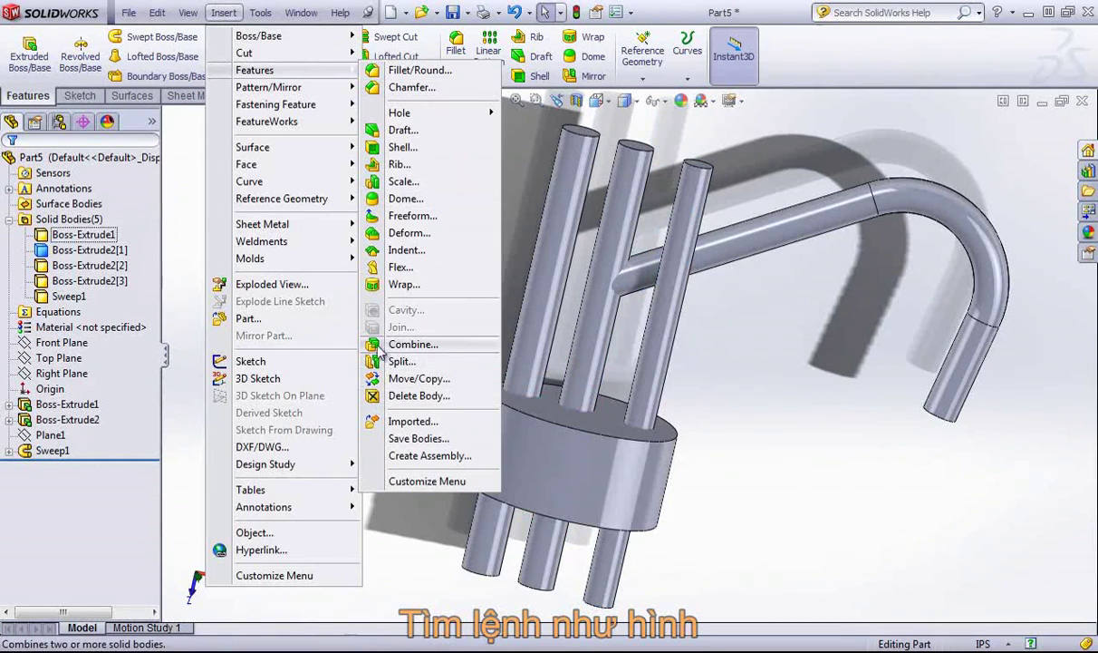
# - Reselect Boss-Extrude1 with Boss-Extrude2[1] and start Combine from their right-click menu
pyautogui.click(83, 234)
pyautogui.rightClick(84, 235)
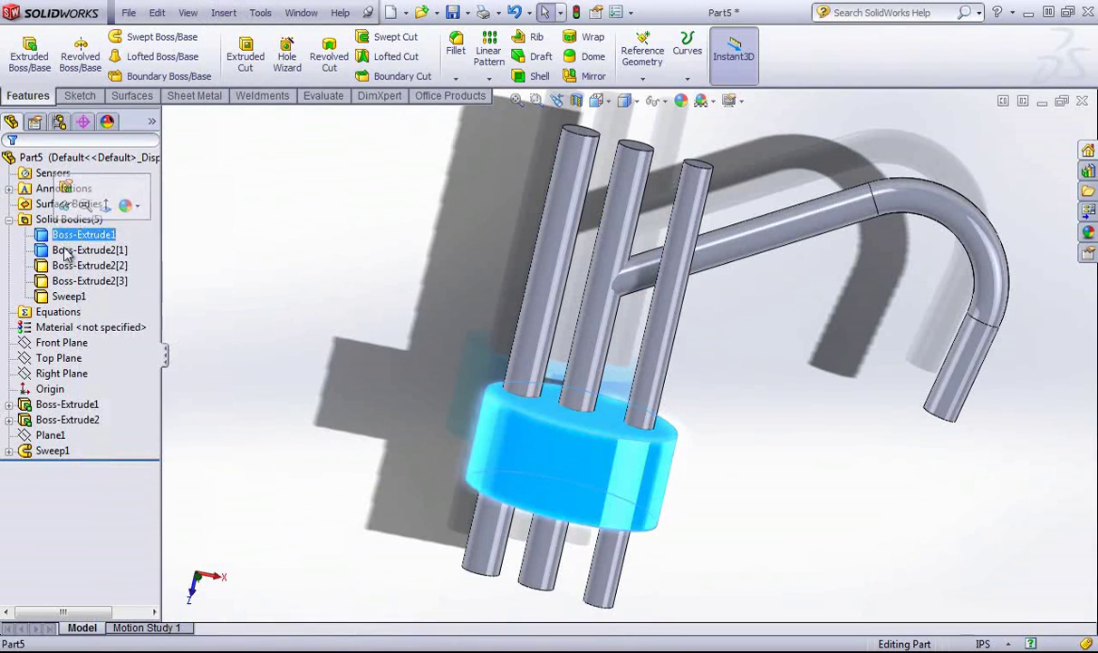
pyautogui.keyDown('ctrl'); pyautogui.click(83, 250); pyautogui.keyUp('ctrl')
pyautogui.rightClick(65, 250)
pyautogui.click(115, 348)
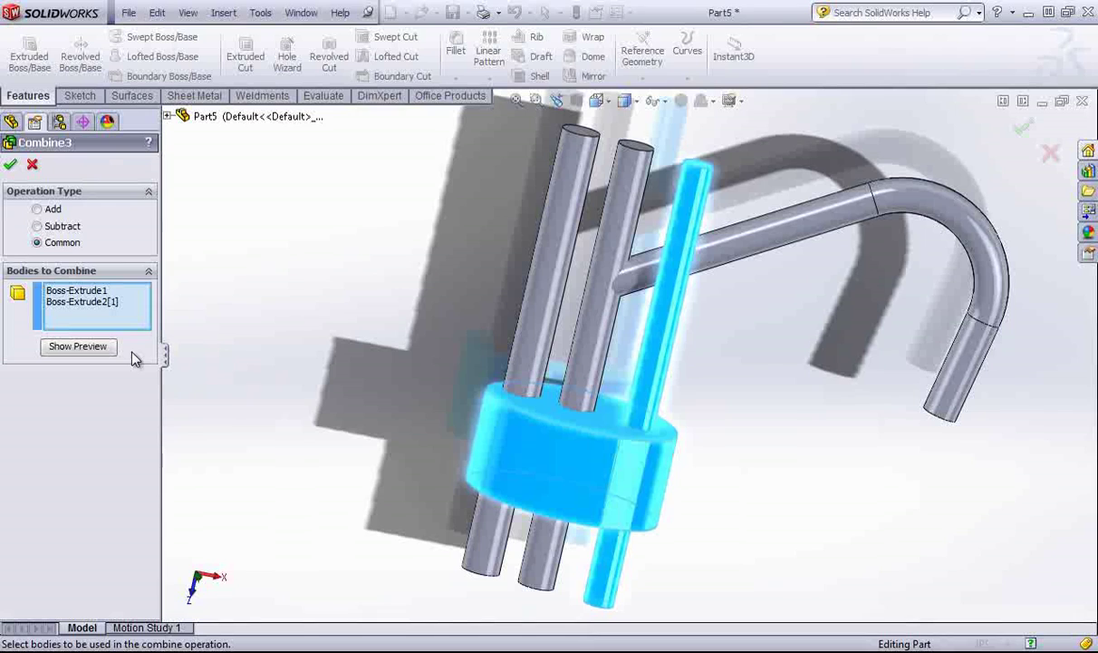
# - Switch to Add, preview, include the other two pins and Sweep1, and confirm as Combine3
pyautogui.click(37, 209)
pyautogui.click(96, 350)
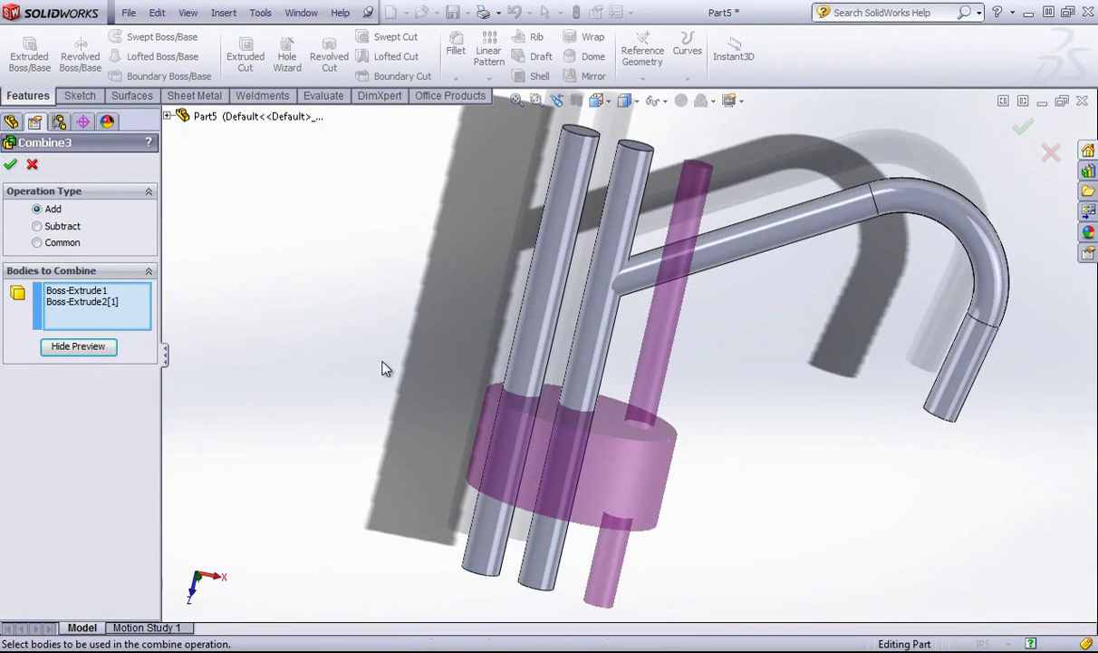
pyautogui.click(643, 318)
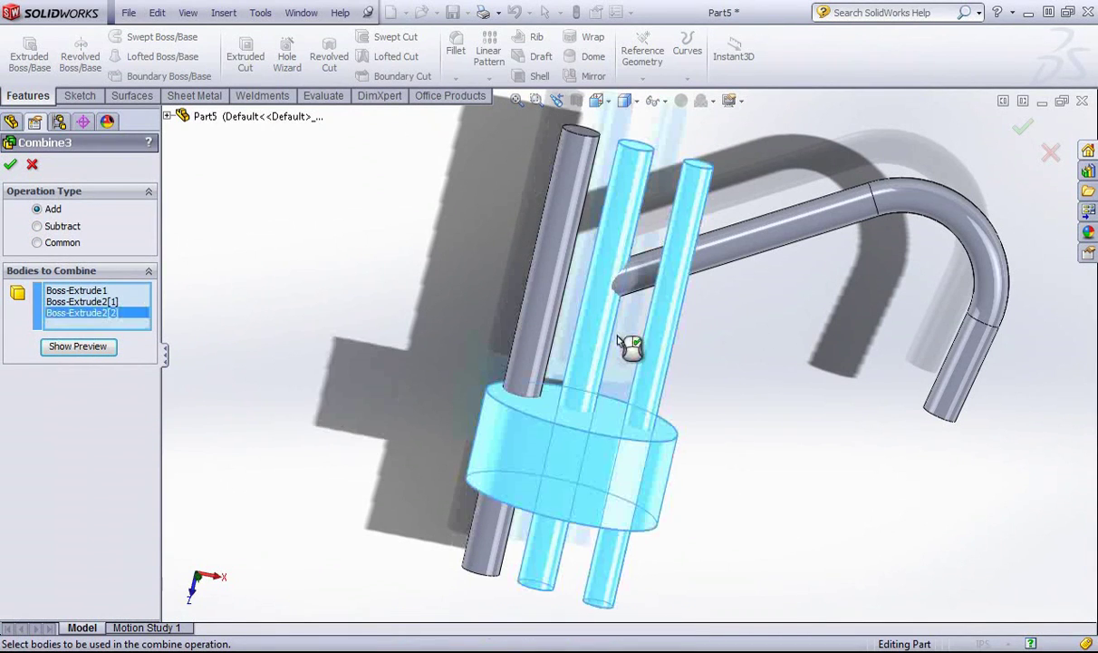
pyautogui.click(560, 316)
pyautogui.click(679, 258)
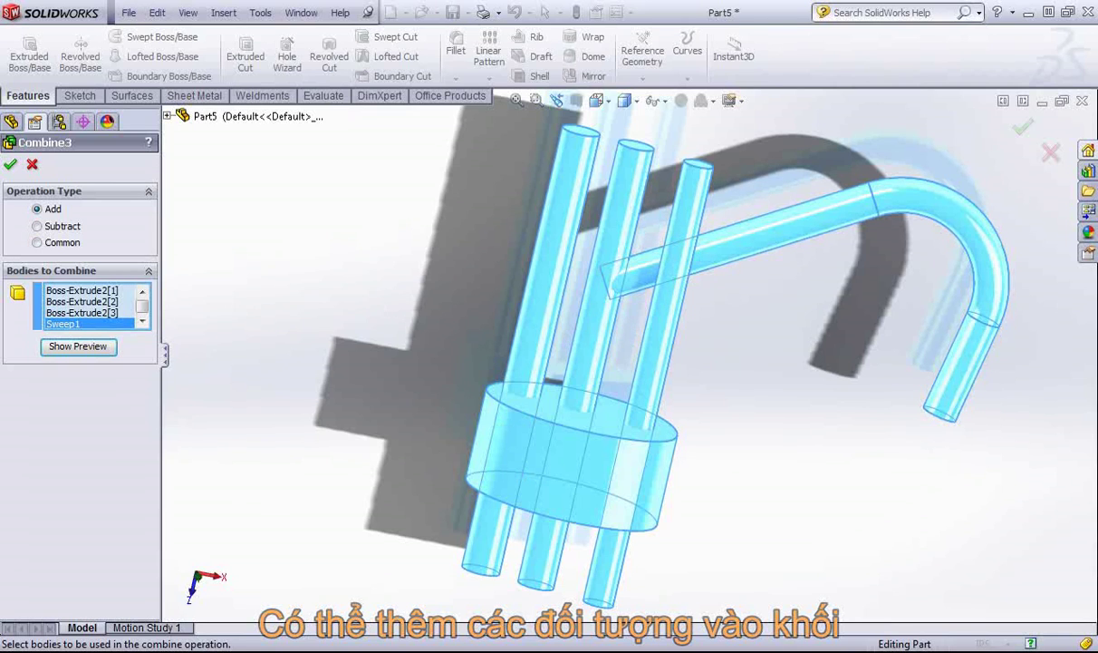
pyautogui.click(10, 164)
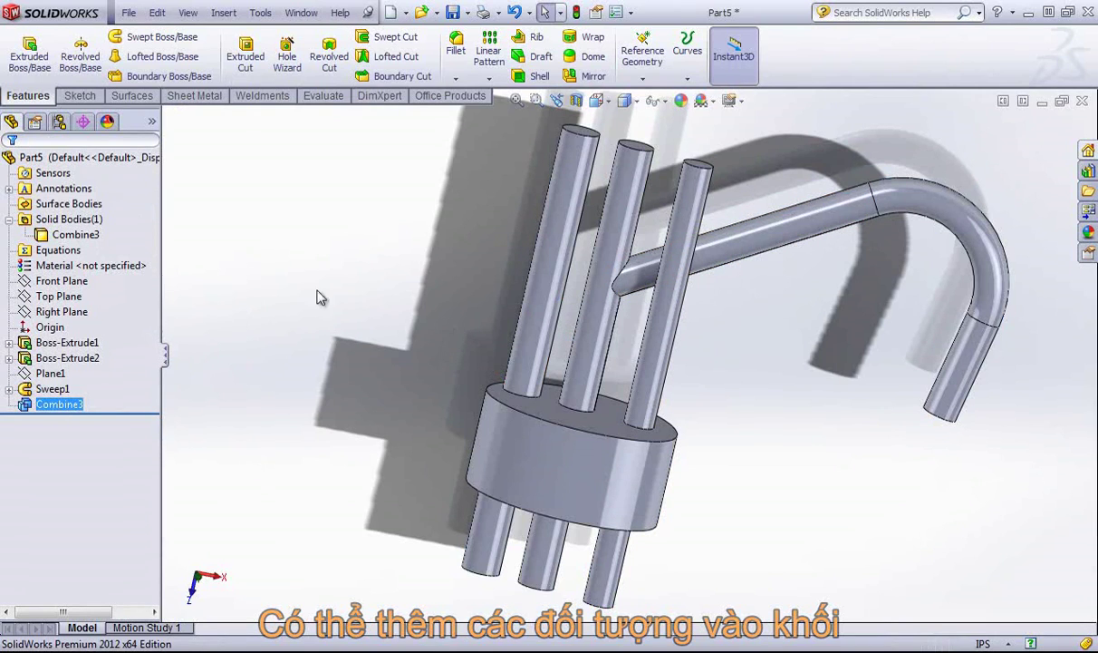
# - Edit Combine3 to try base and spout only, then re-add middle pin Boss-Extrude2[2]
pyautogui.rightClick(75, 234)
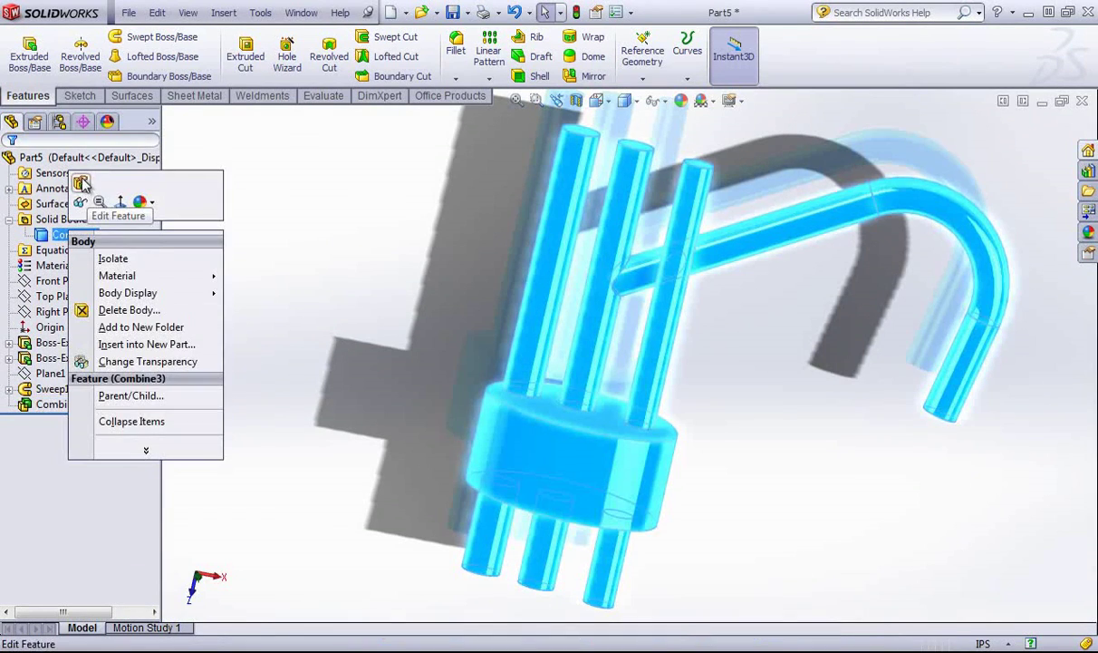
pyautogui.click(81, 184)
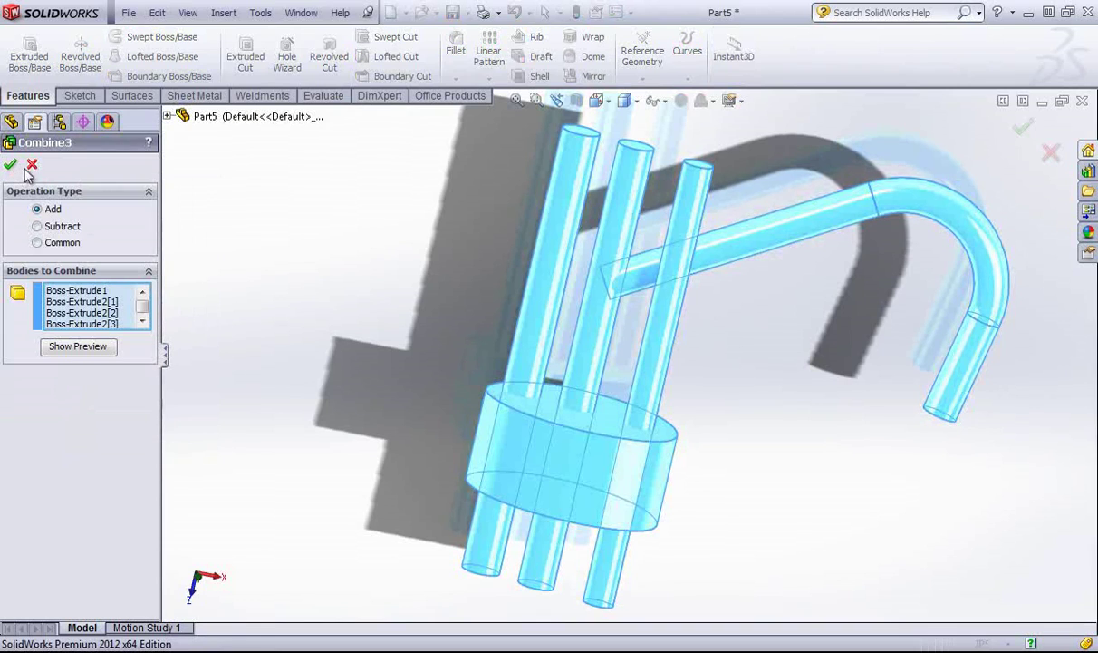
pyautogui.press('Delete')
pyautogui.click(80, 311)
pyautogui.press('Delete')
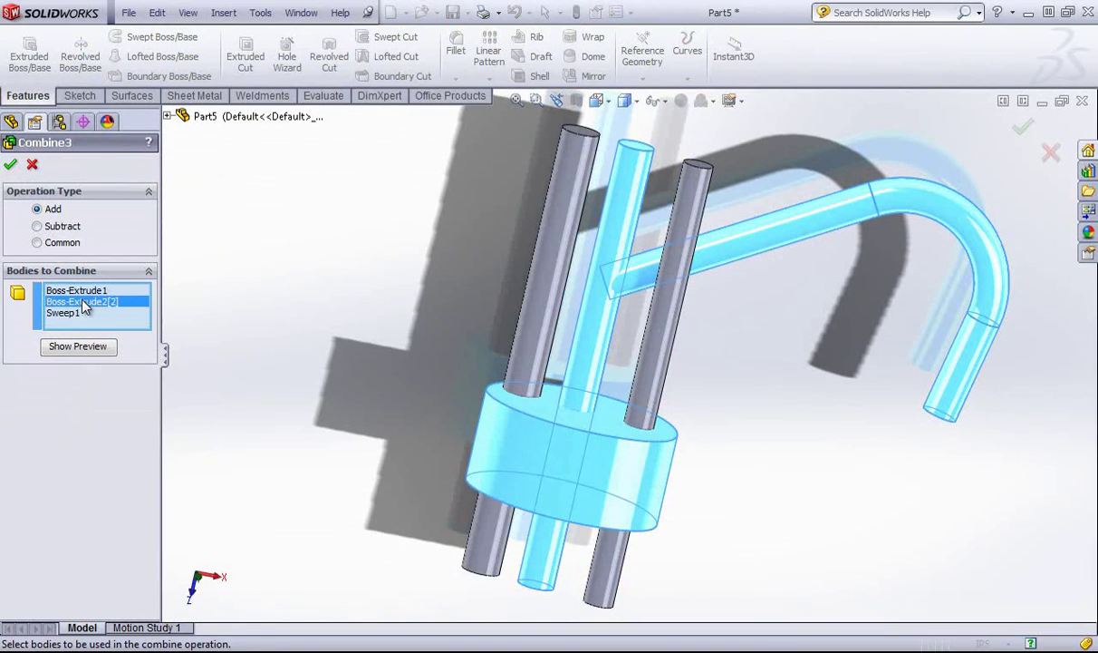
pyautogui.press('Delete')
pyautogui.click(76, 346)
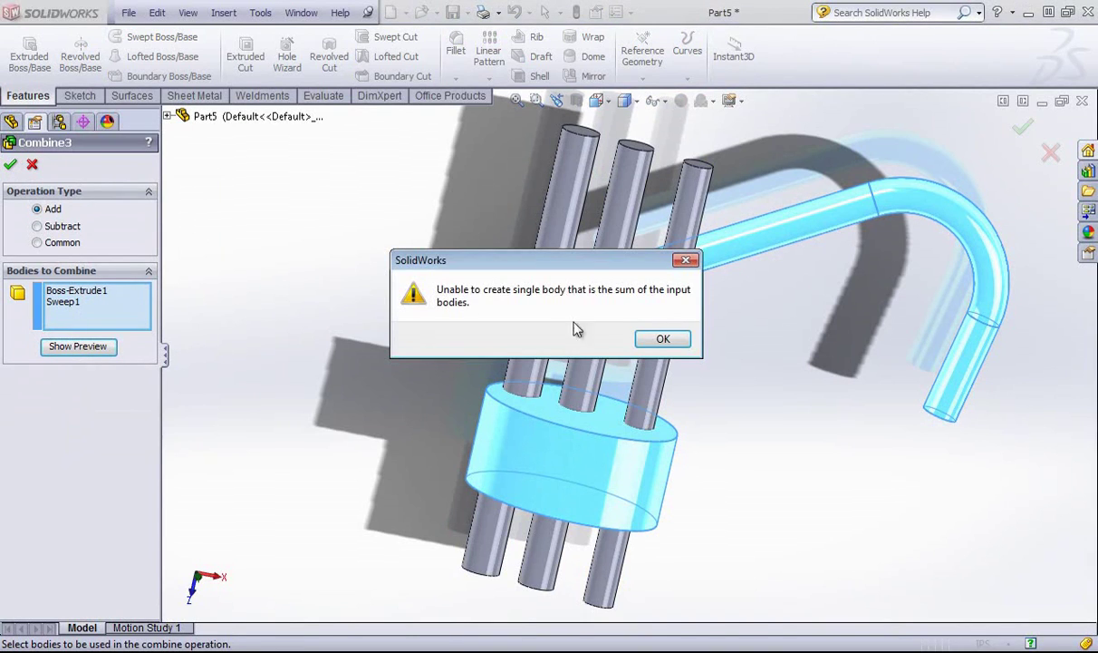
pyautogui.moveTo(580, 260); pyautogui.dragTo(485, 164)
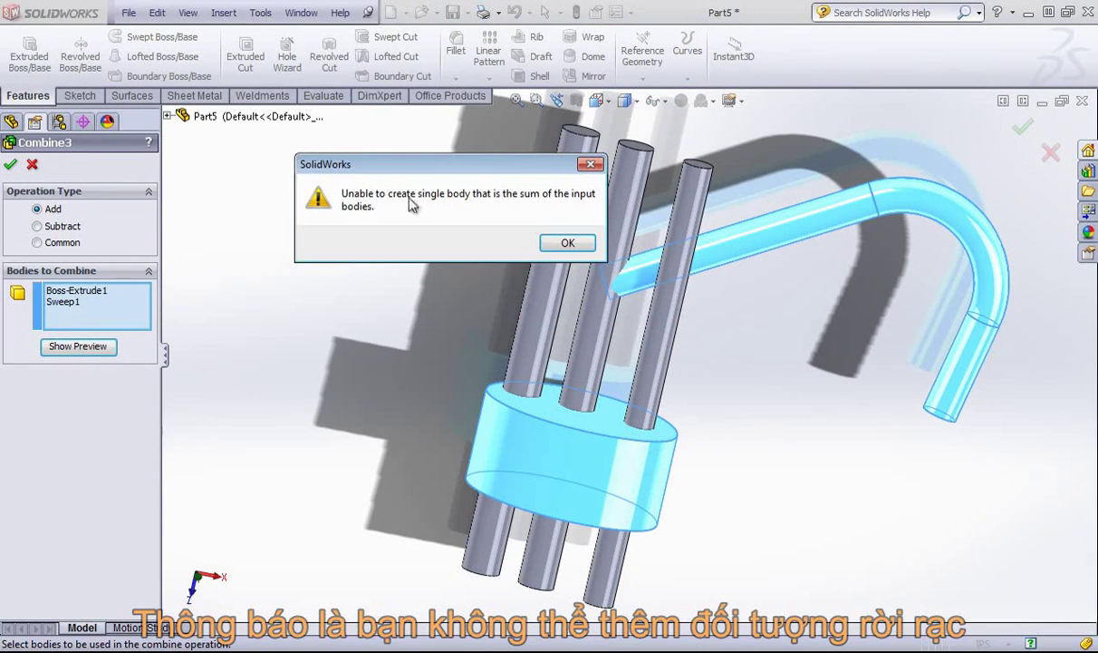
pyautogui.click(560, 243)
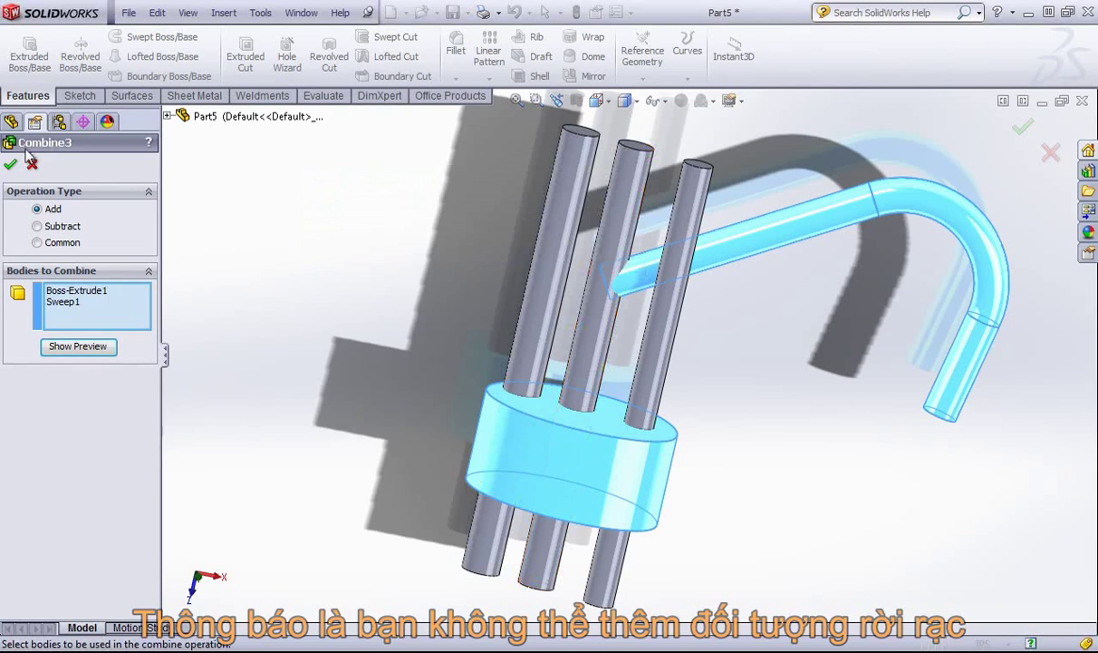
pyautogui.click(11, 169)
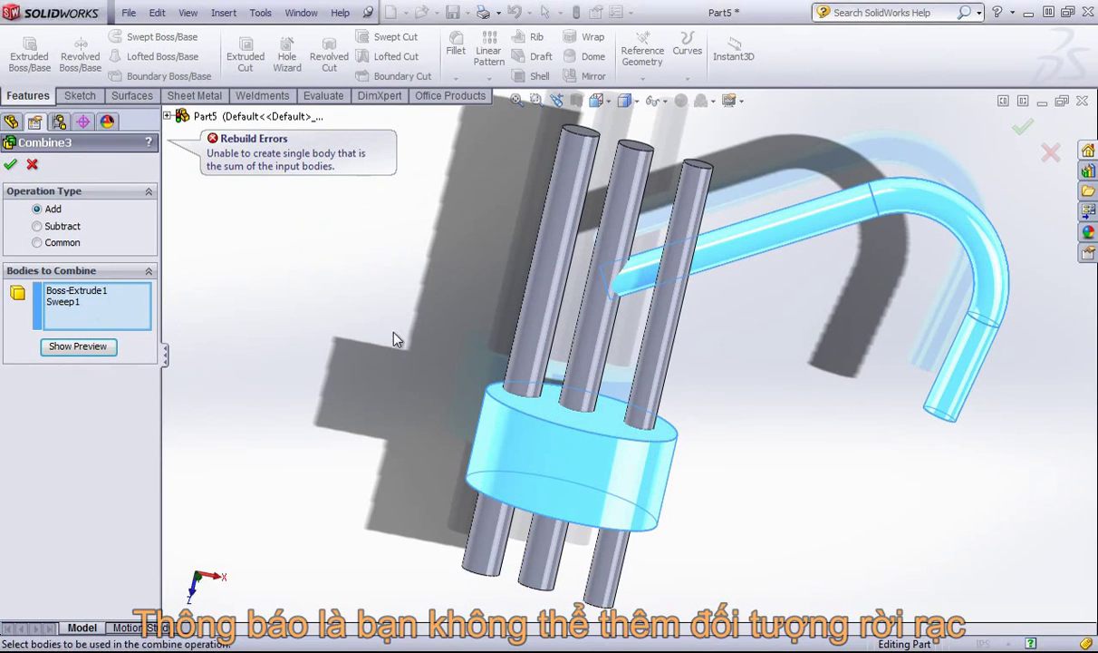
pyautogui.click(618, 312)
pyautogui.click(11, 165)
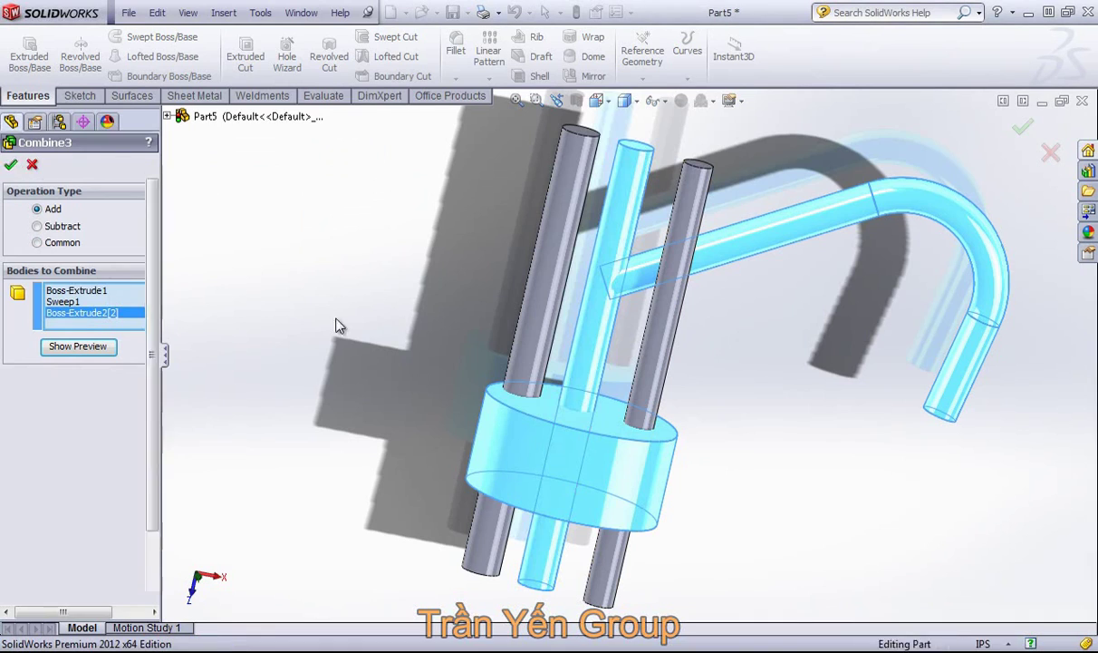
# - Delete the Combine3 feature and confirm with Yes
pyautogui.moveTo(420, 254); pyautogui.dragTo(191, 289, button='middle')
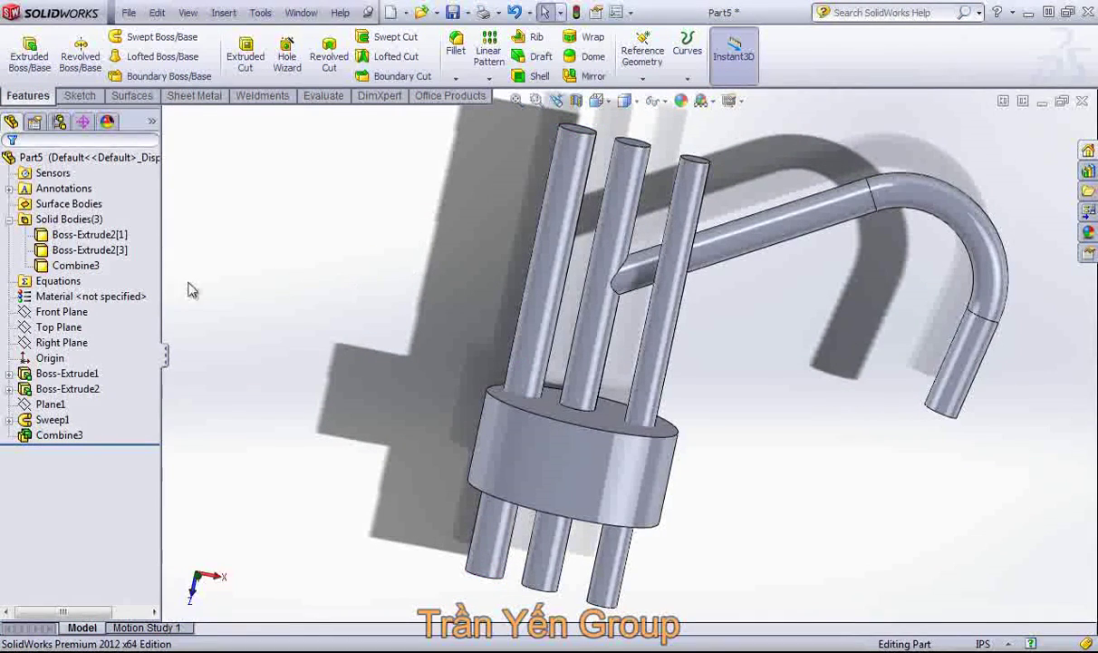
pyautogui.rightClick(79, 439)
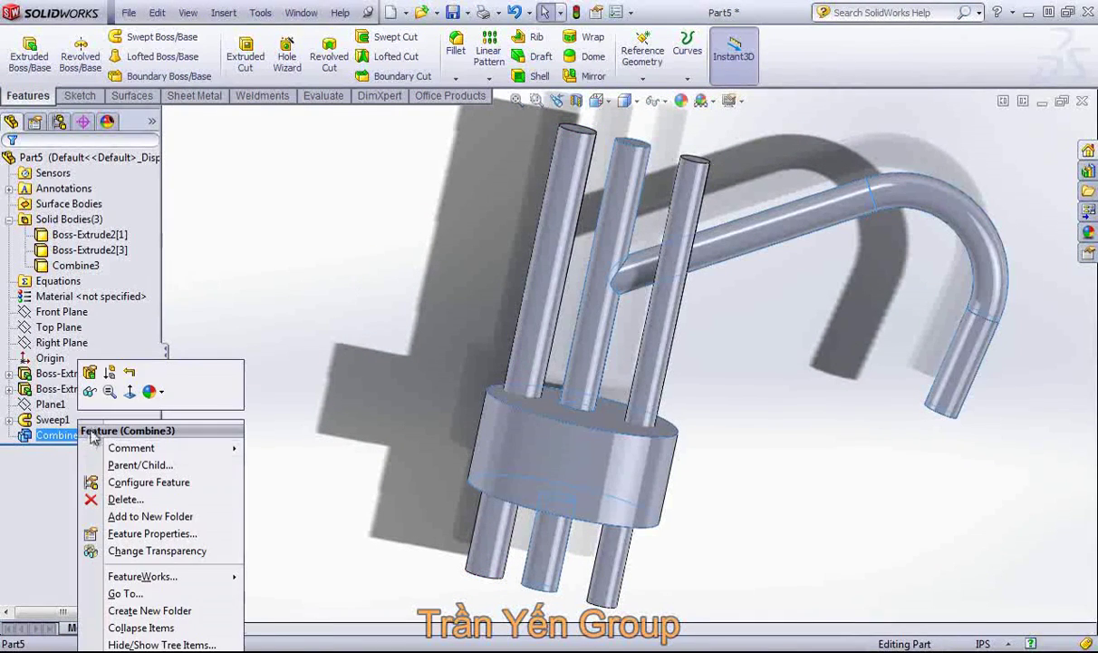
pyautogui.click(109, 497)
pyautogui.click(930, 359)
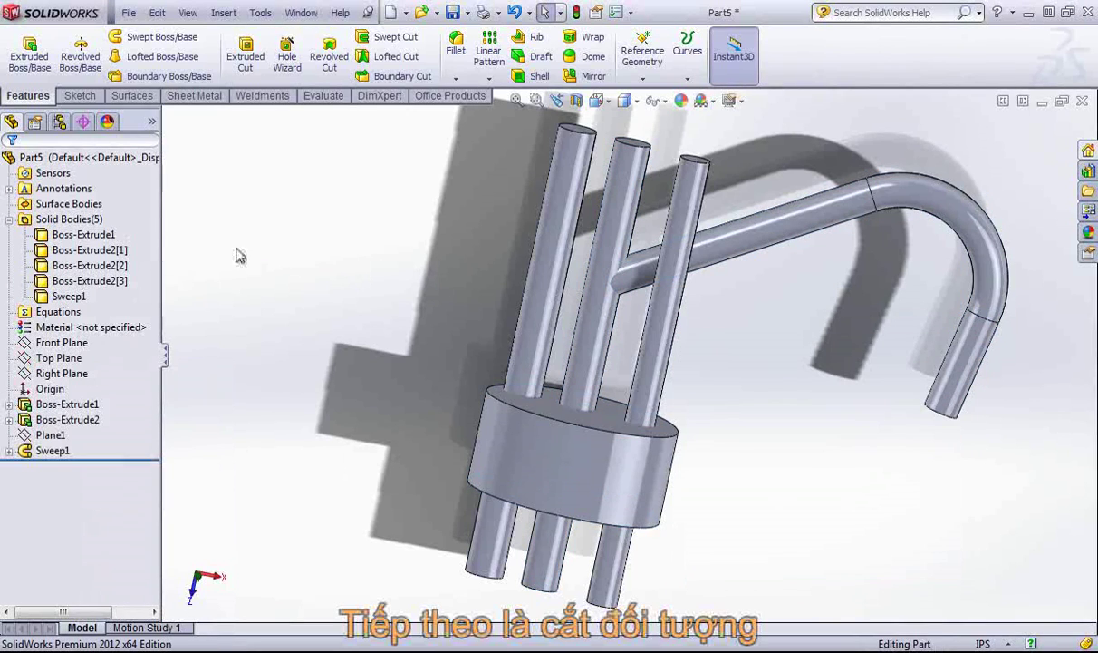
# - Start a Subtract combine on Boss-Extrude1 and Boss-Extrude2[1], clearing the preset body lists
pyautogui.click(56, 235)
pyautogui.keyDown('ctrl'); pyautogui.click(71, 254); pyautogui.keyUp('ctrl')
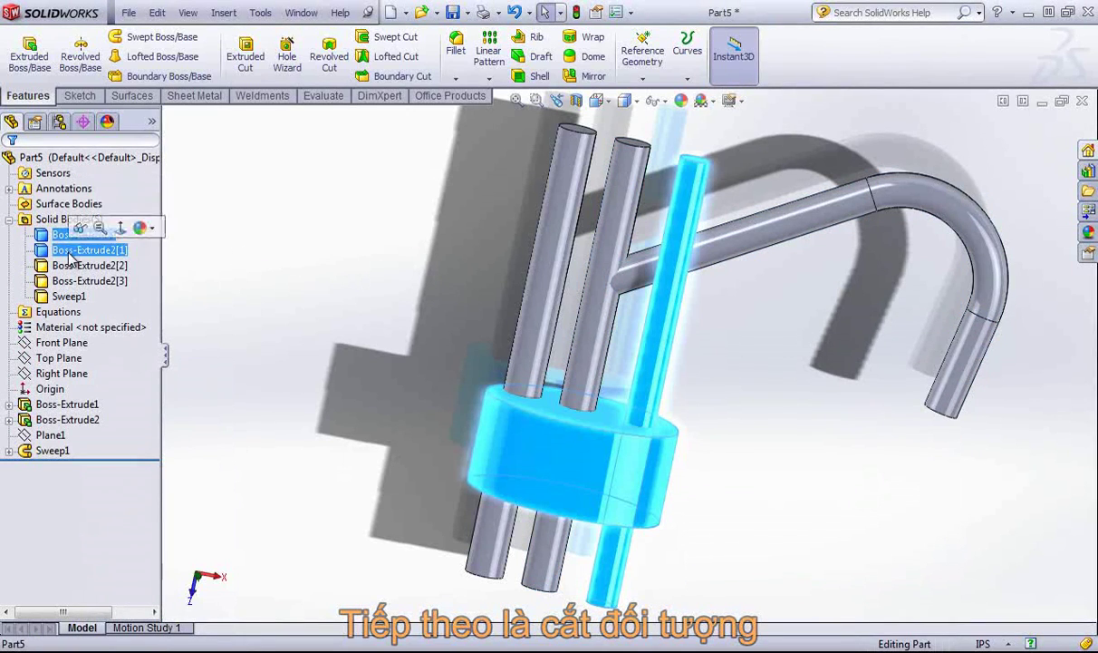
pyautogui.rightClick(71, 255)
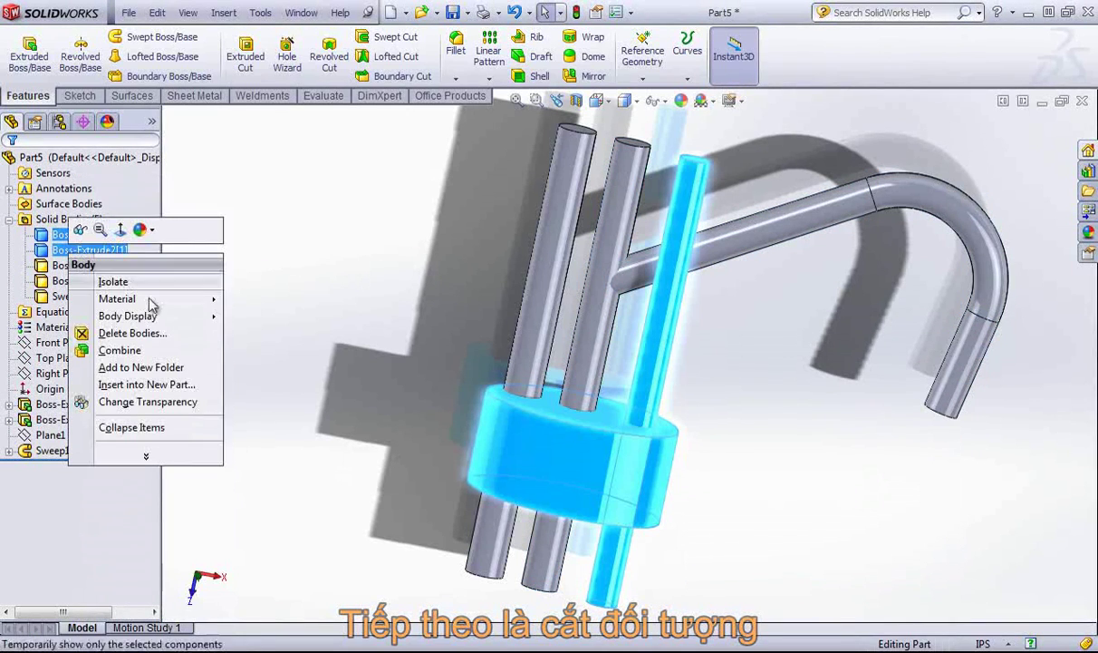
pyautogui.click(132, 352)
pyautogui.click(61, 227)
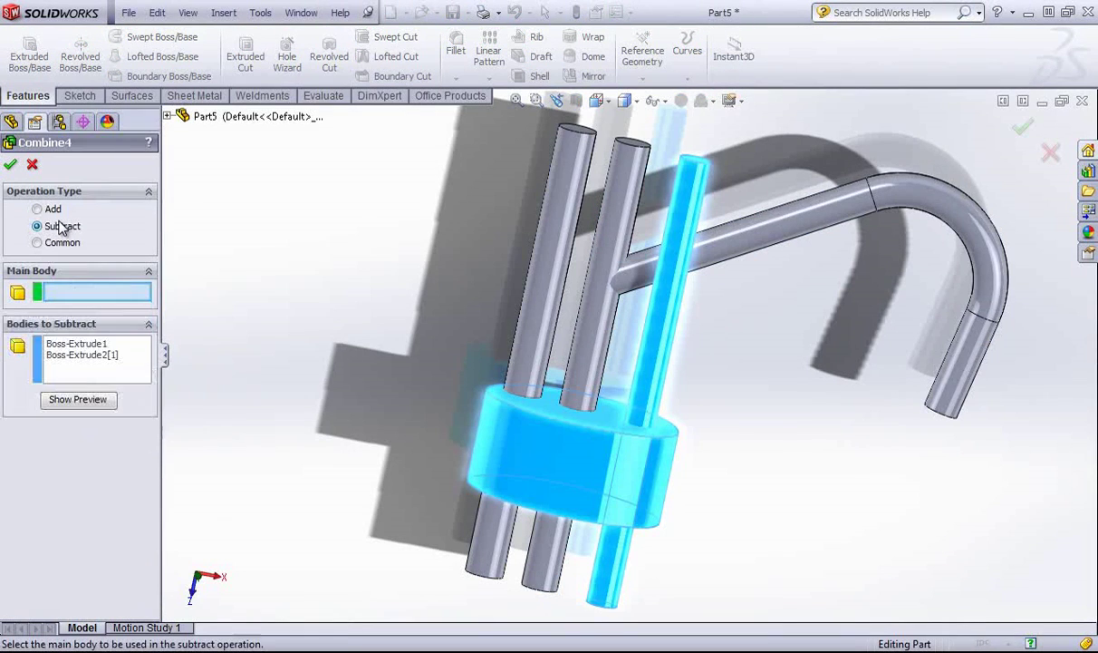
pyautogui.click(79, 351)
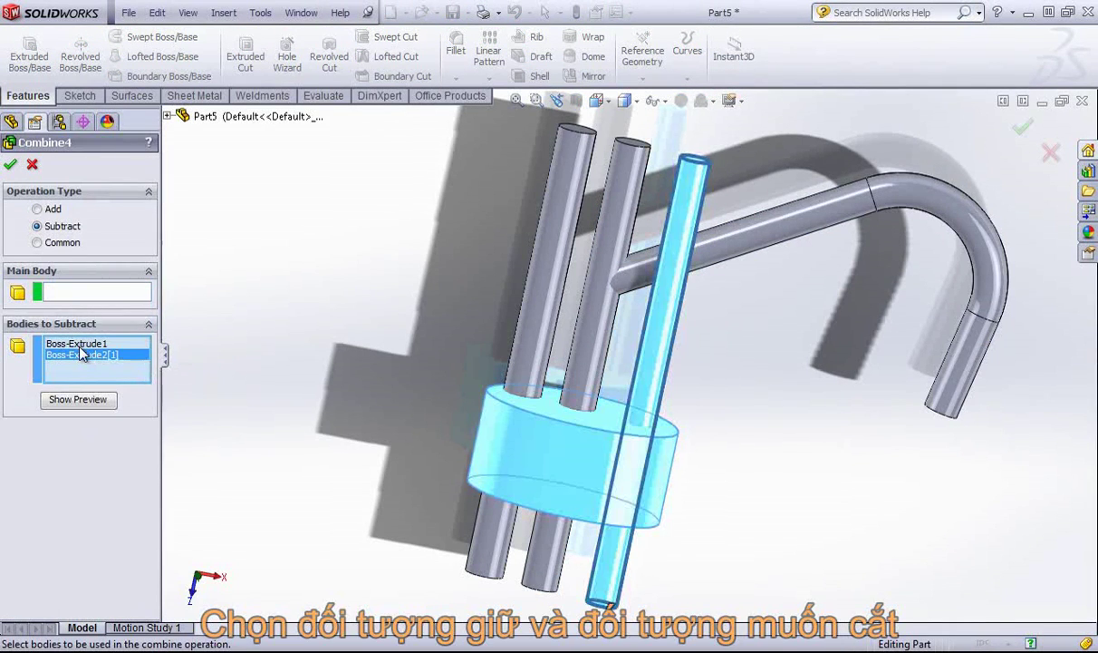
pyautogui.press('Delete')
pyautogui.press('Delete')
pyautogui.click(80, 293)
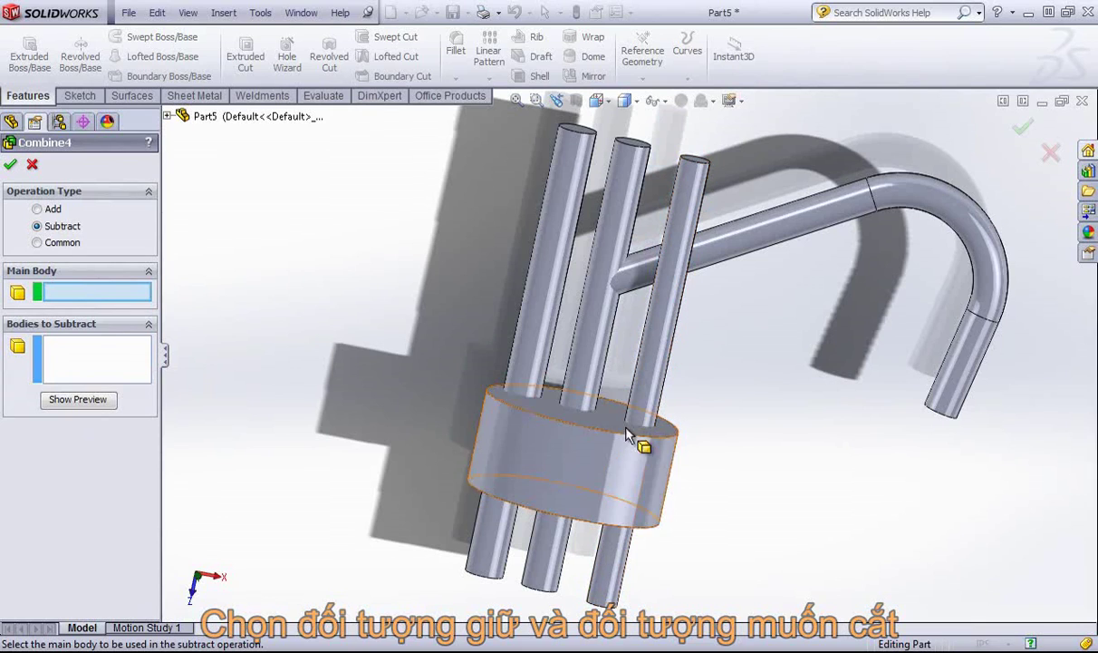
# - Set the base as main body, subtract one pin, and orbit to view the hole
pyautogui.click(602, 479)
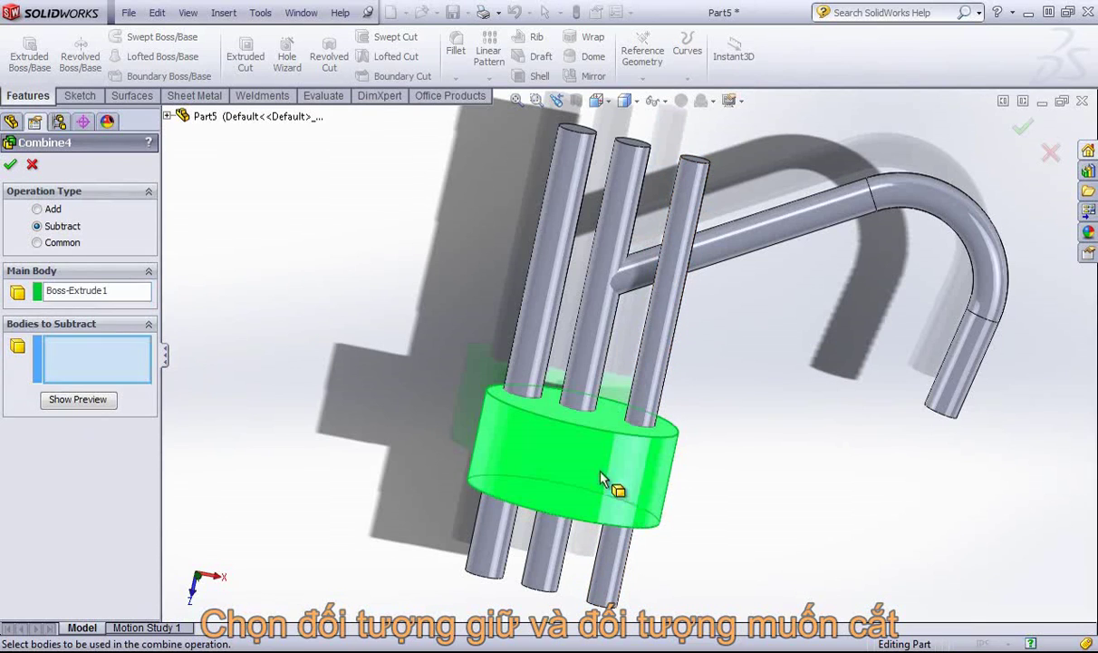
pyautogui.click(667, 321)
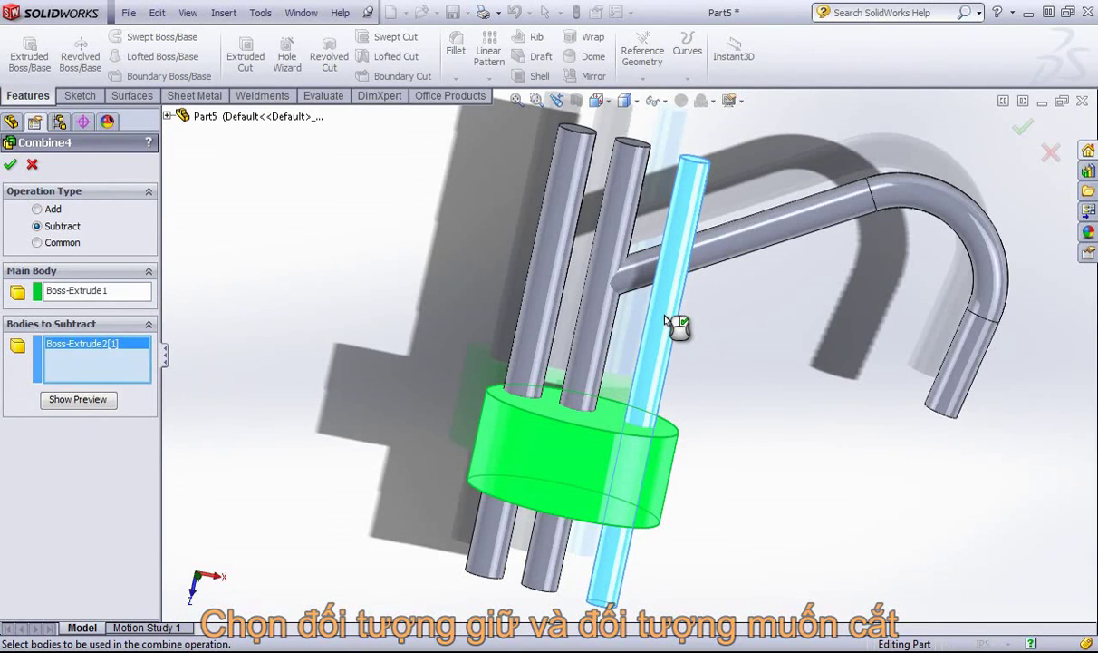
pyautogui.click(10, 167)
pyautogui.moveTo(706, 385); pyautogui.dragTo(653, 517, button='middle')
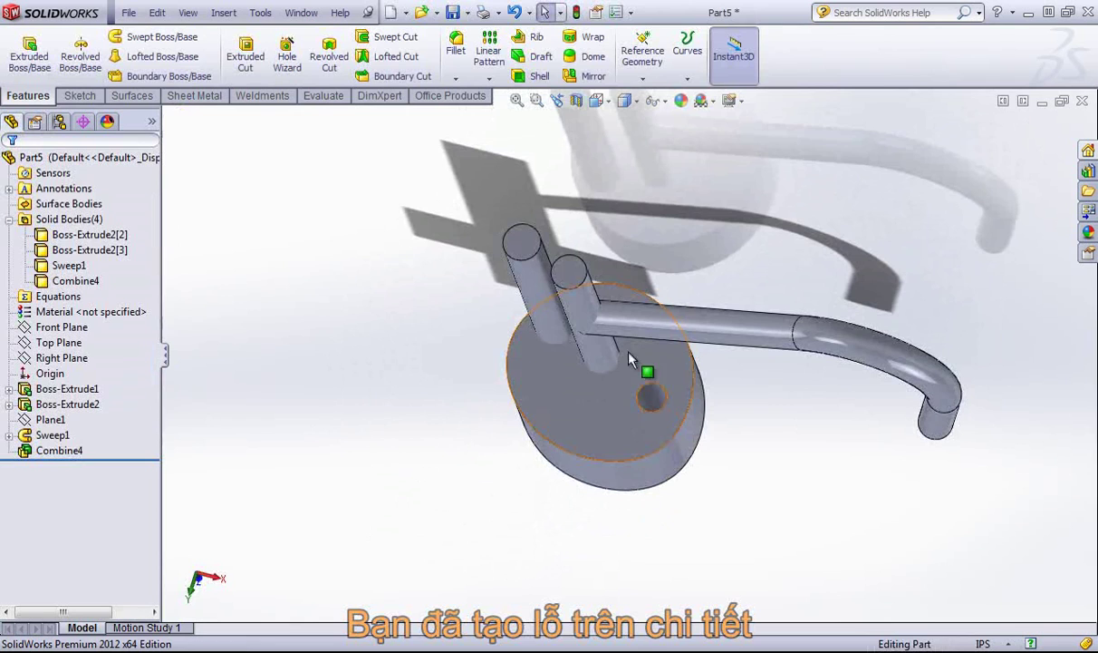
pyautogui.moveTo(620, 458); pyautogui.dragTo(658, 290, button='middle')
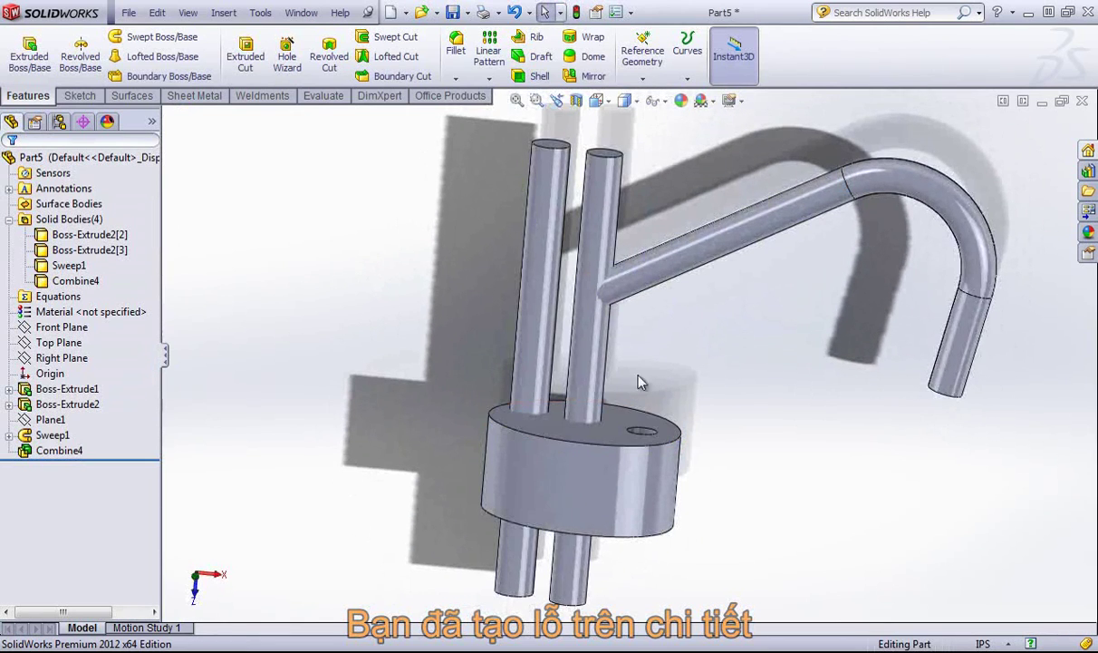
pyautogui.rightClick(62, 451)
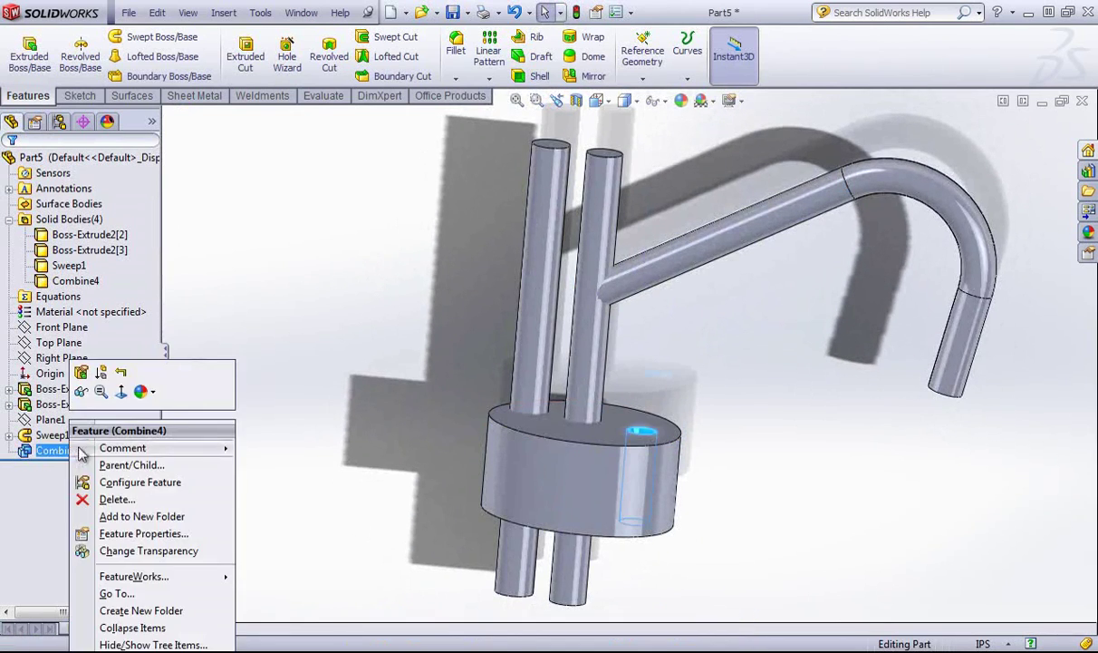
# - Edit Combine4 to also subtract the middle and left pins, giving three holes
pyautogui.click(82, 374)
pyautogui.click(92, 367)
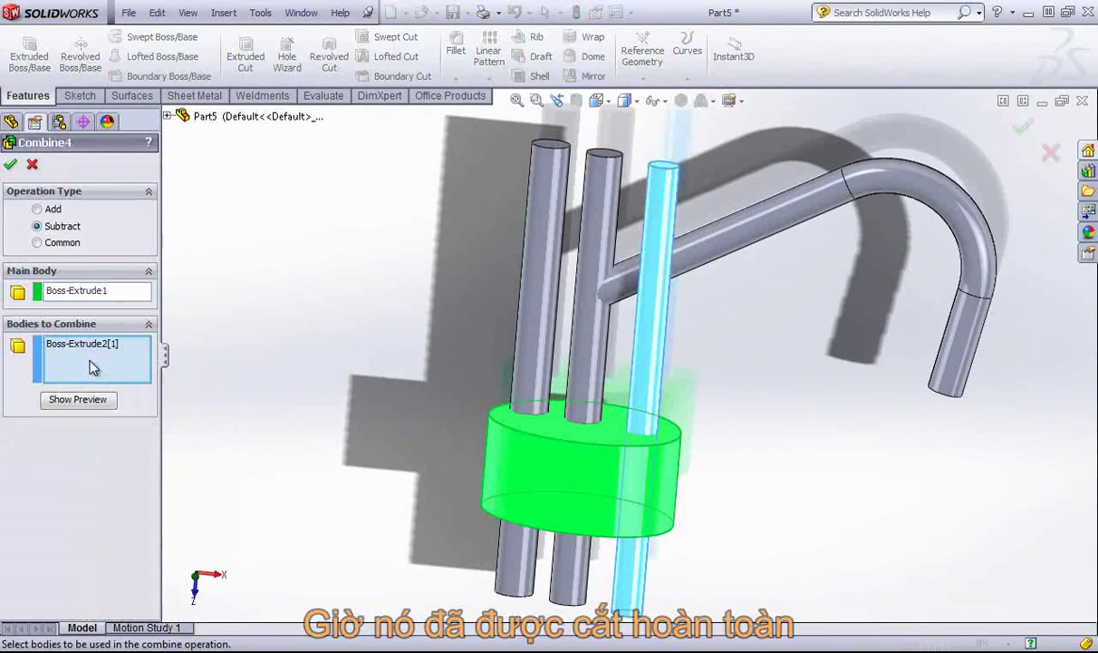
pyautogui.click(596, 215)
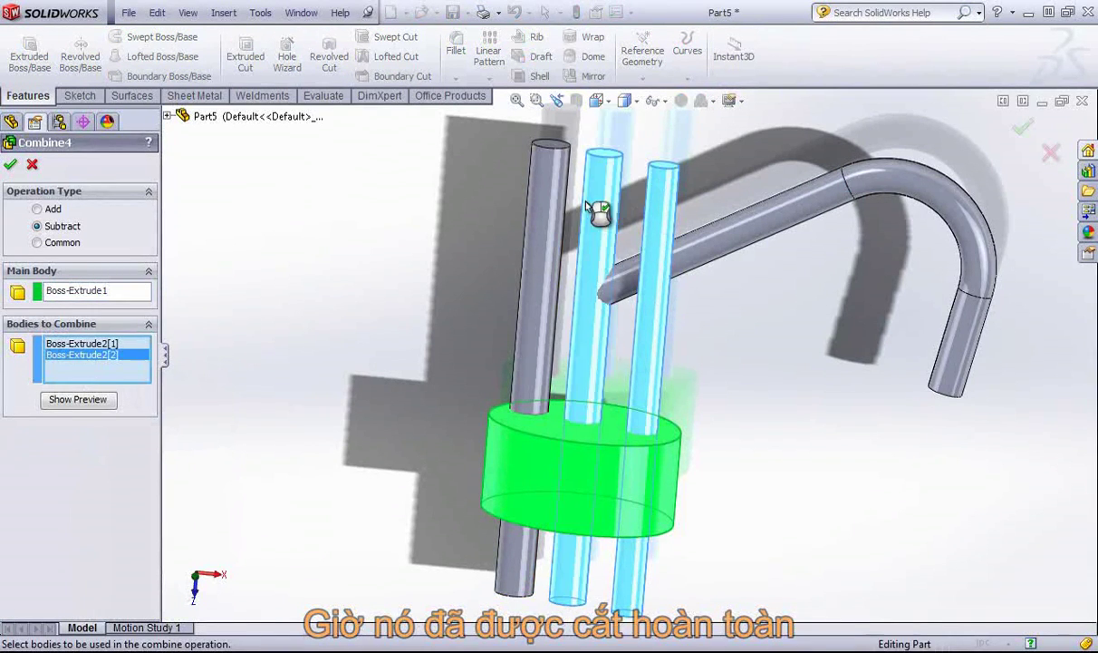
pyautogui.click(540, 215)
pyautogui.click(12, 166)
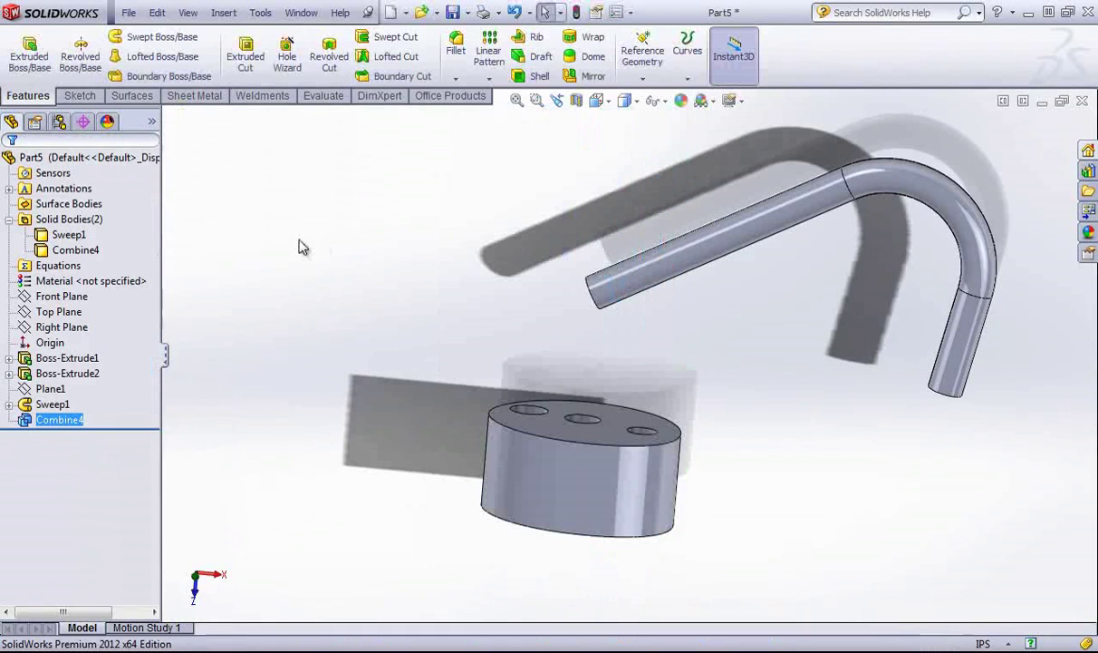
pyautogui.moveTo(307, 238); pyautogui.dragTo(299, 263, button='middle')
# - Edit Combine4, removing all pins and the Boss-Extrude1 main body
pyautogui.rightClick(53, 419)
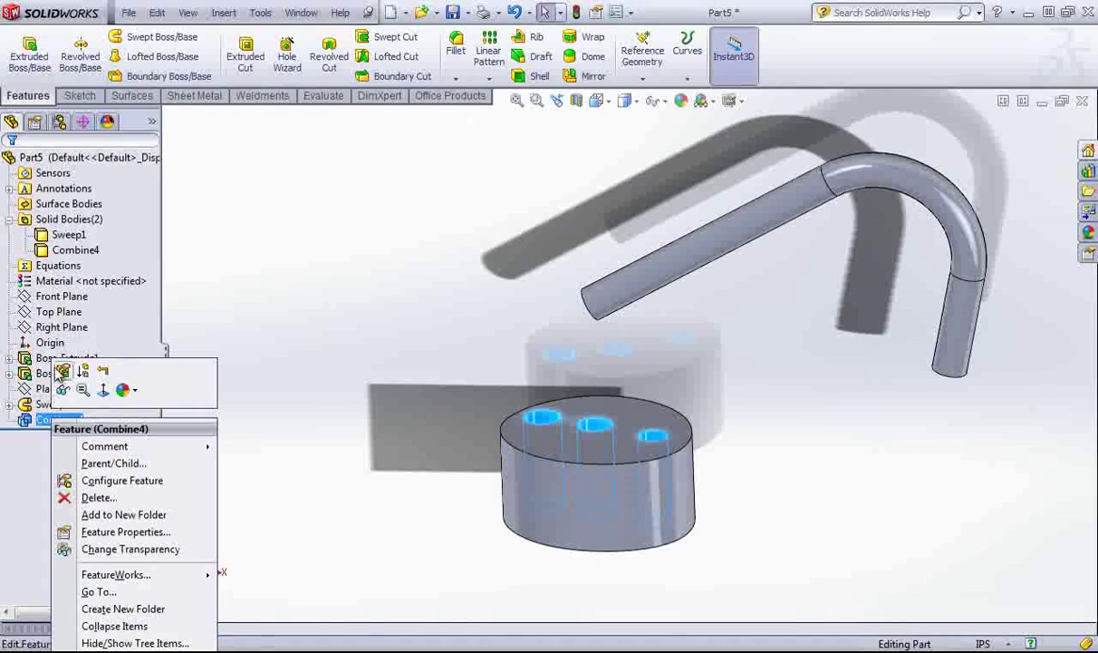
pyautogui.click(56, 352)
pyautogui.click(69, 364)
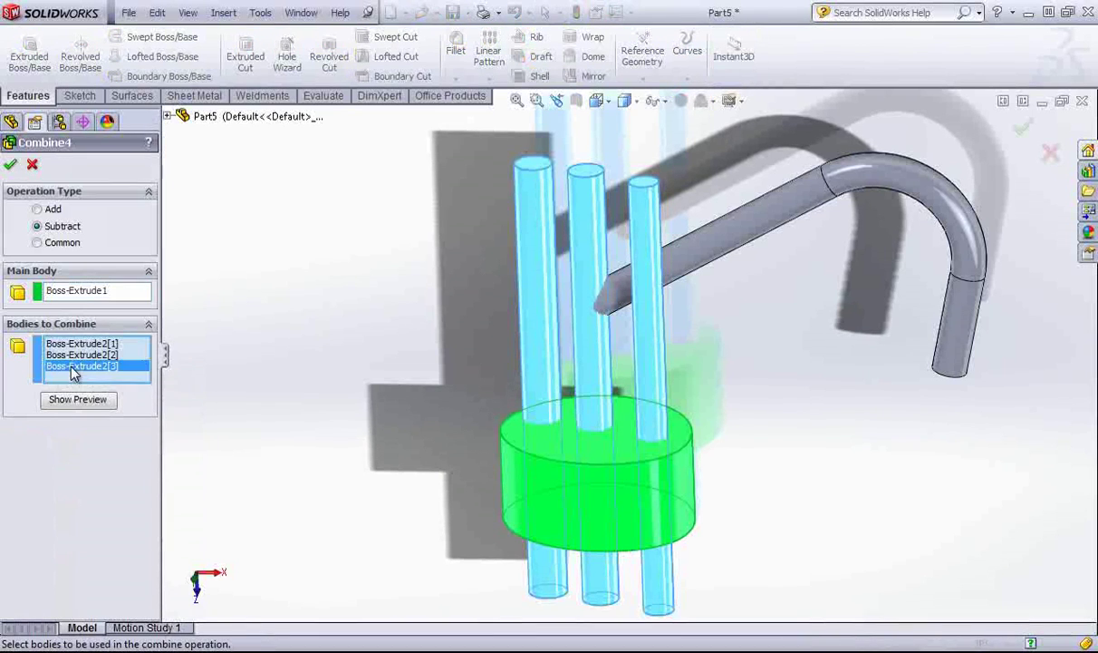
pyautogui.press('Delete')
pyautogui.press('Delete')
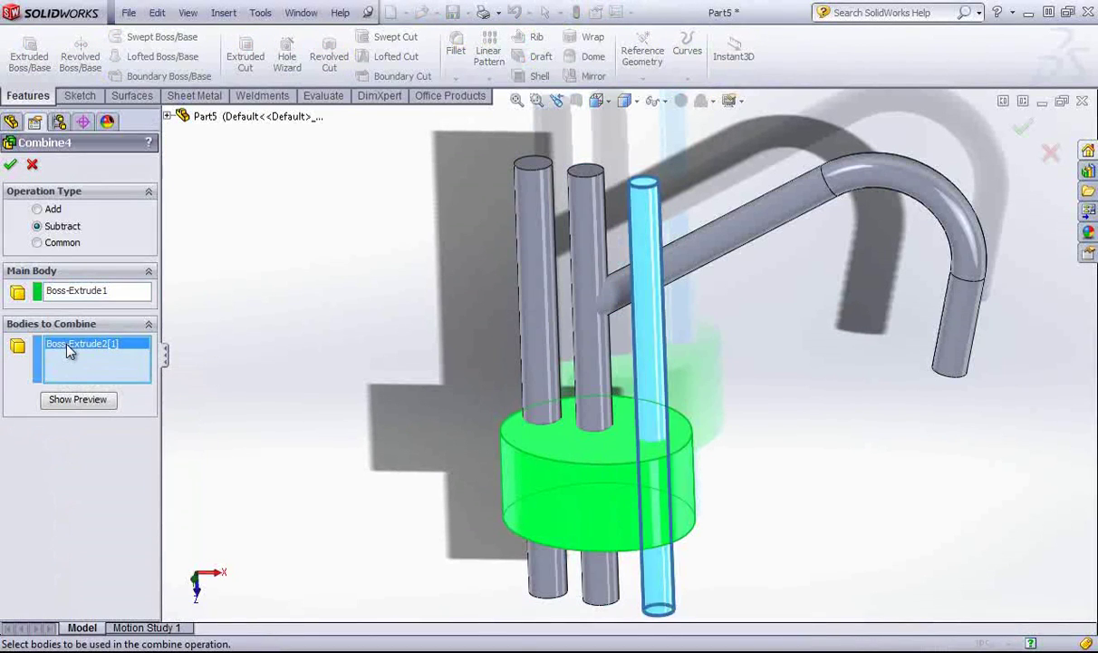
pyautogui.press('Delete')
pyautogui.click(75, 290)
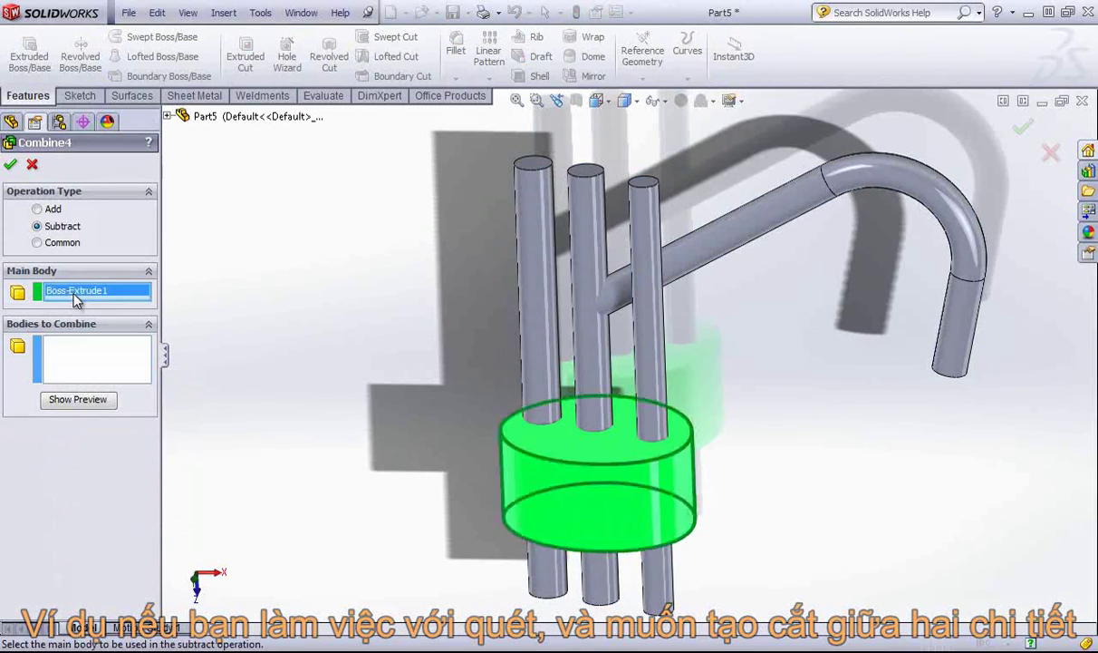
pyautogui.press('Delete')
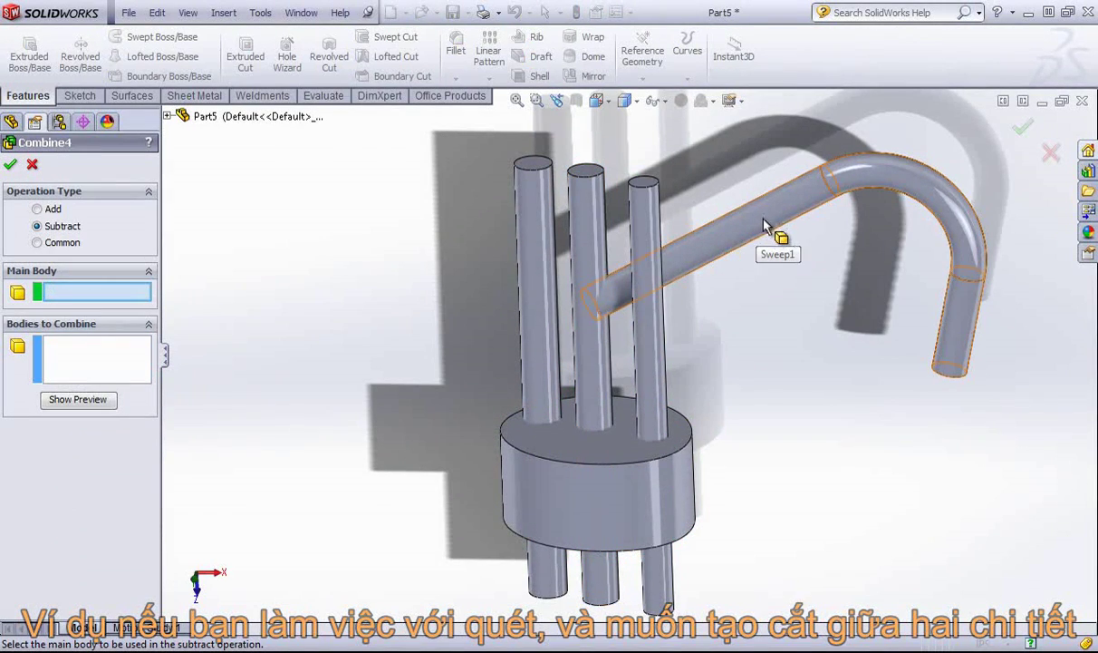
# - Make Sweep1 the main body and subtract the middle pin to trim the spout
pyautogui.moveTo(724, 233); pyautogui.dragTo(775, 208, button='middle')
pyautogui.scroll(-8, 598, 308)
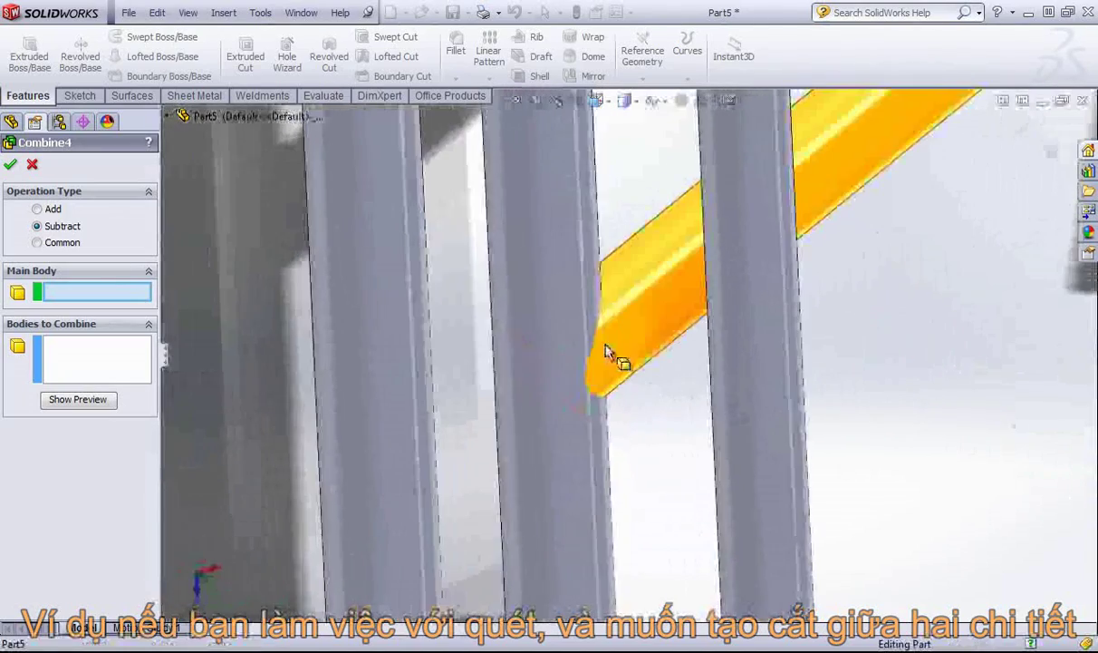
pyautogui.scroll(5, 600, 467)
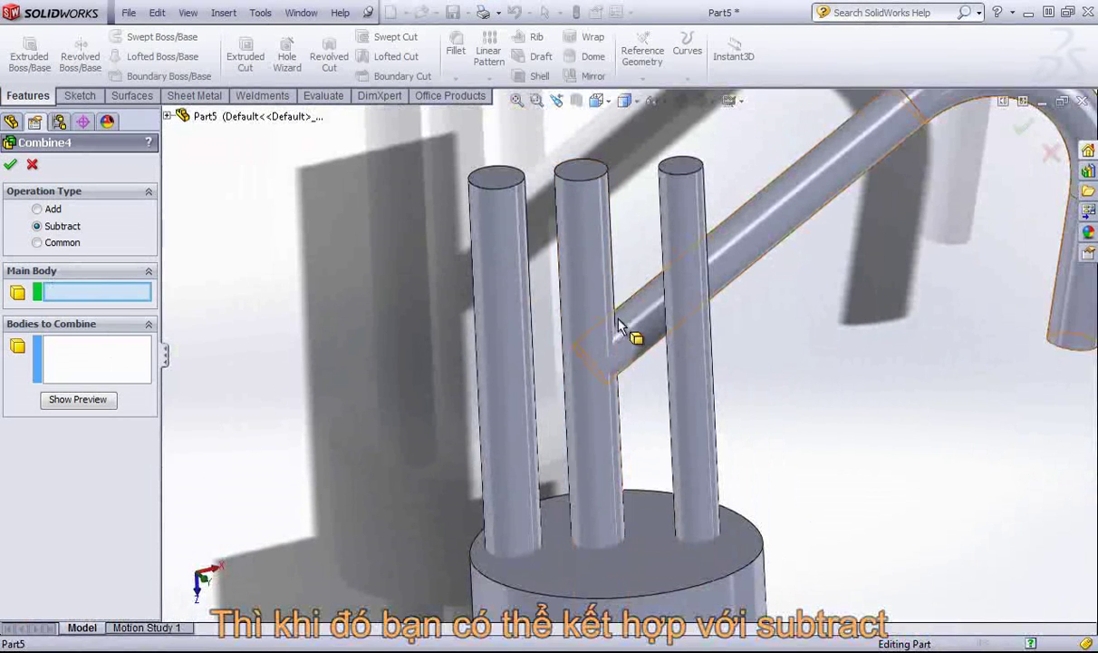
pyautogui.click(647, 327)
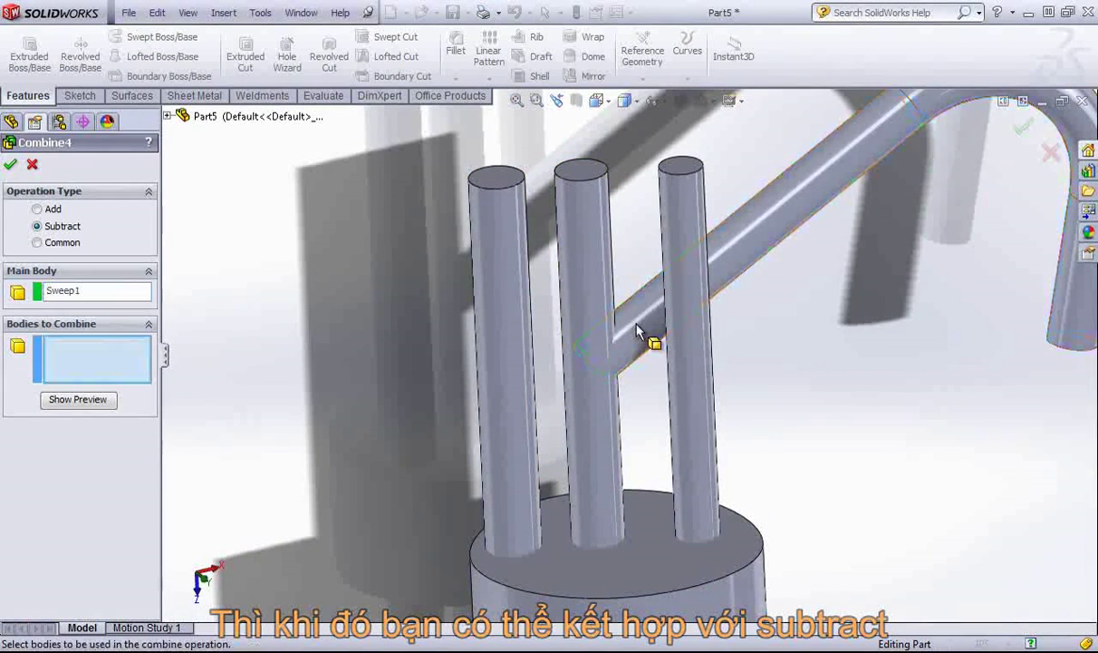
pyautogui.click(587, 290)
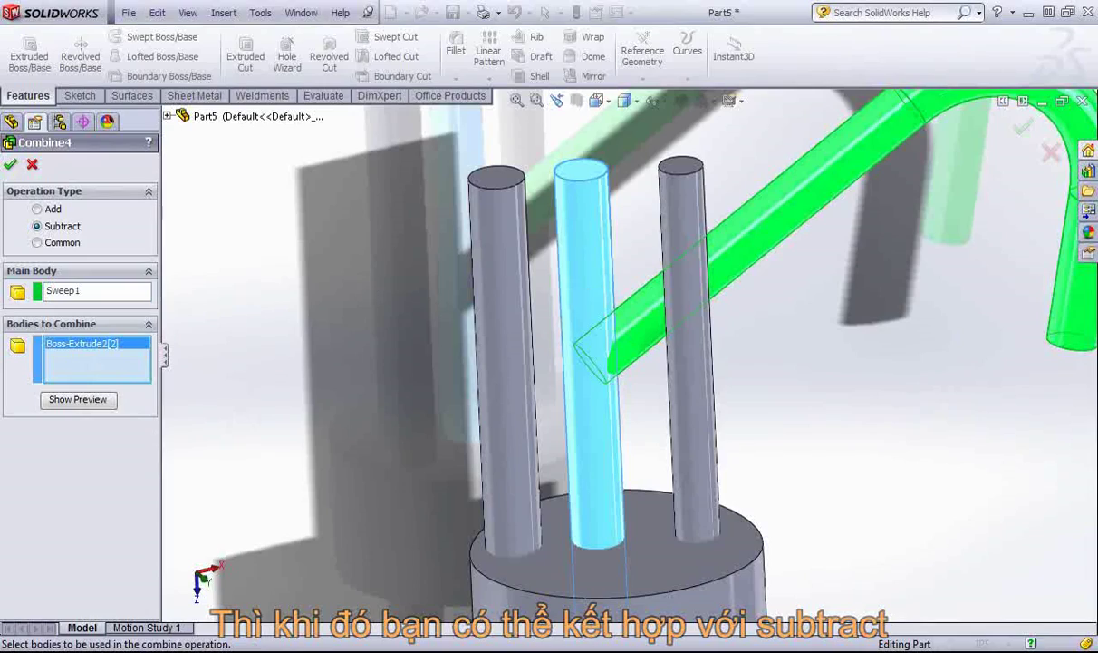
pyautogui.click(10, 164)
pyautogui.moveTo(706, 364); pyautogui.dragTo(613, 373, button='middle')
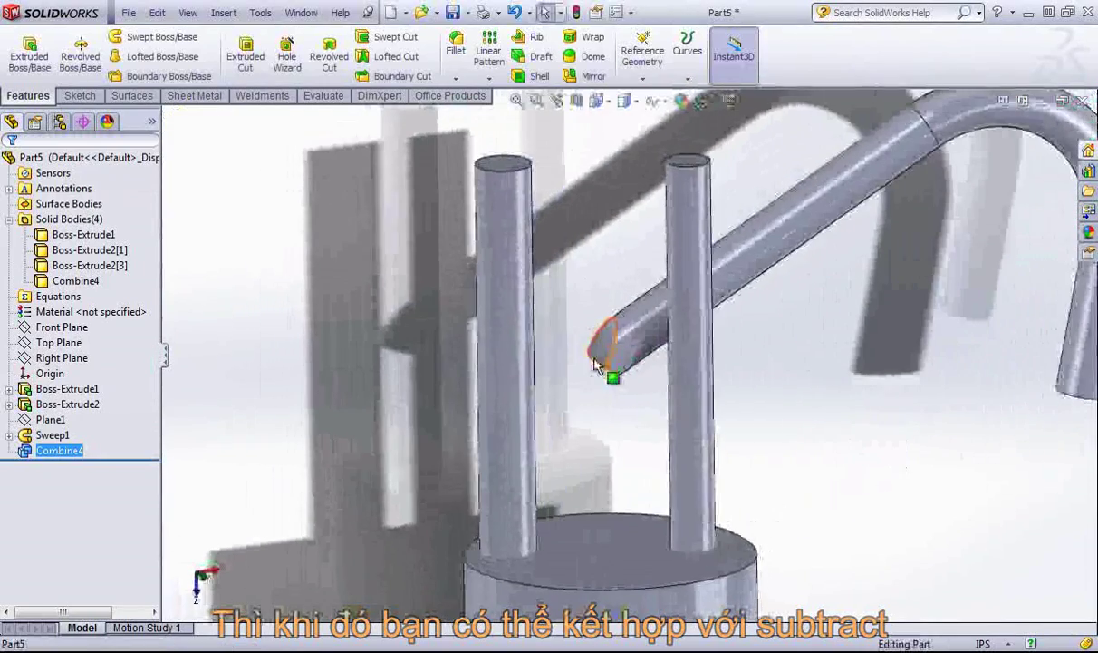
# - Delete the Combine4 feature and confirm
pyautogui.rightClick(48, 453)
pyautogui.click(233, 497)
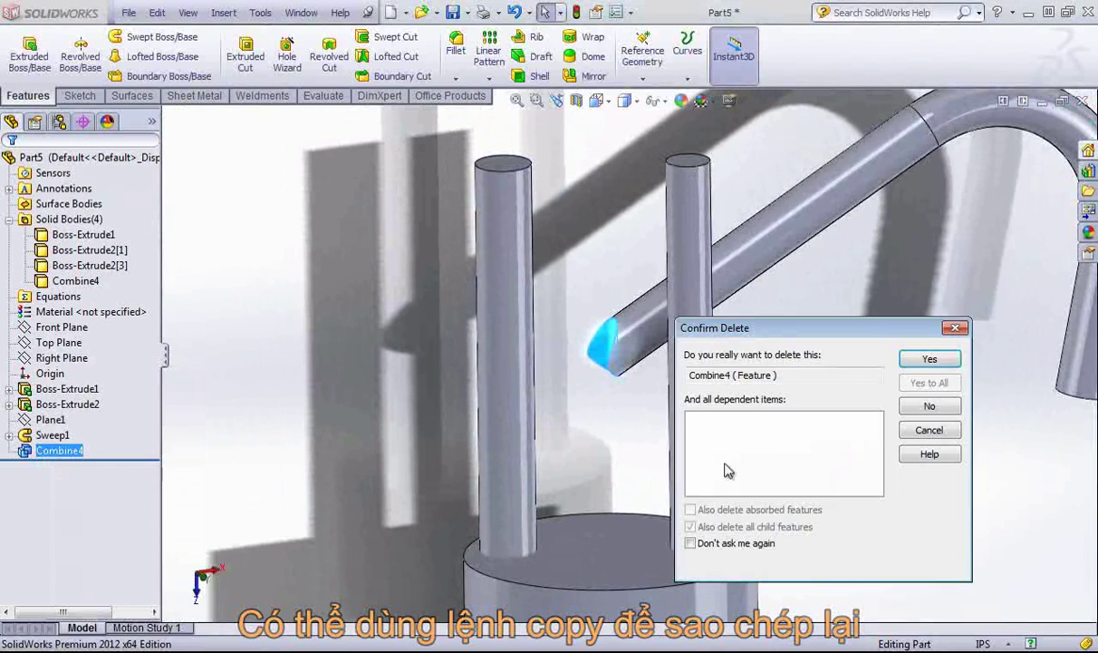
pyautogui.click(929, 359)
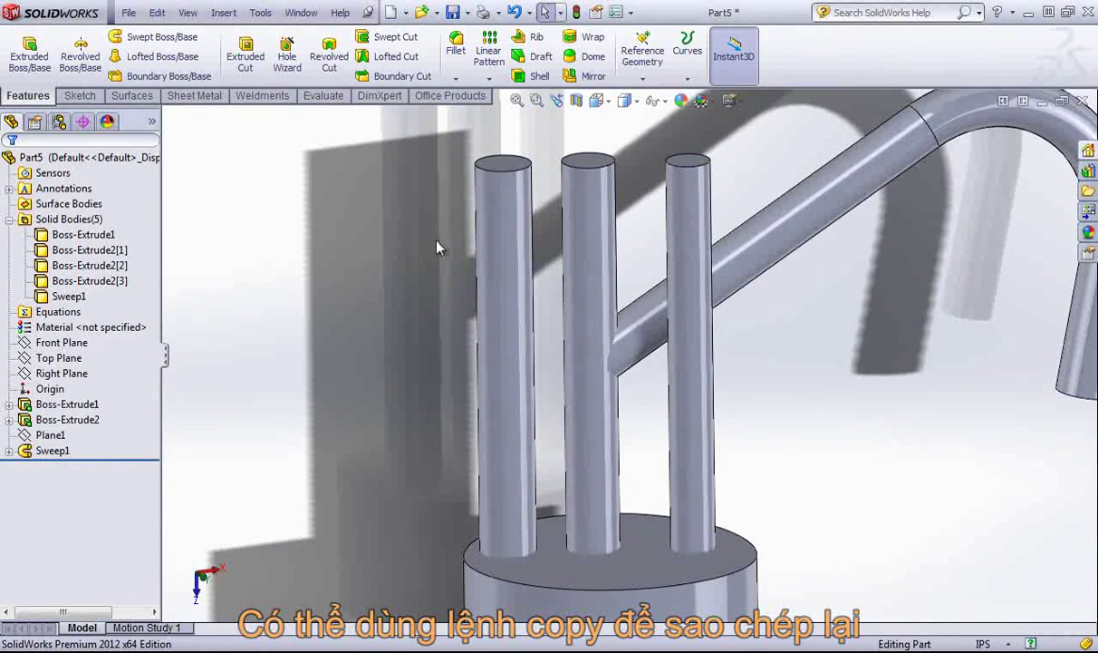
# - Copy the middle pin in place with Move/Copy Bodies, no translation or rotation
pyautogui.click(136, 98)
pyautogui.click(881, 54)
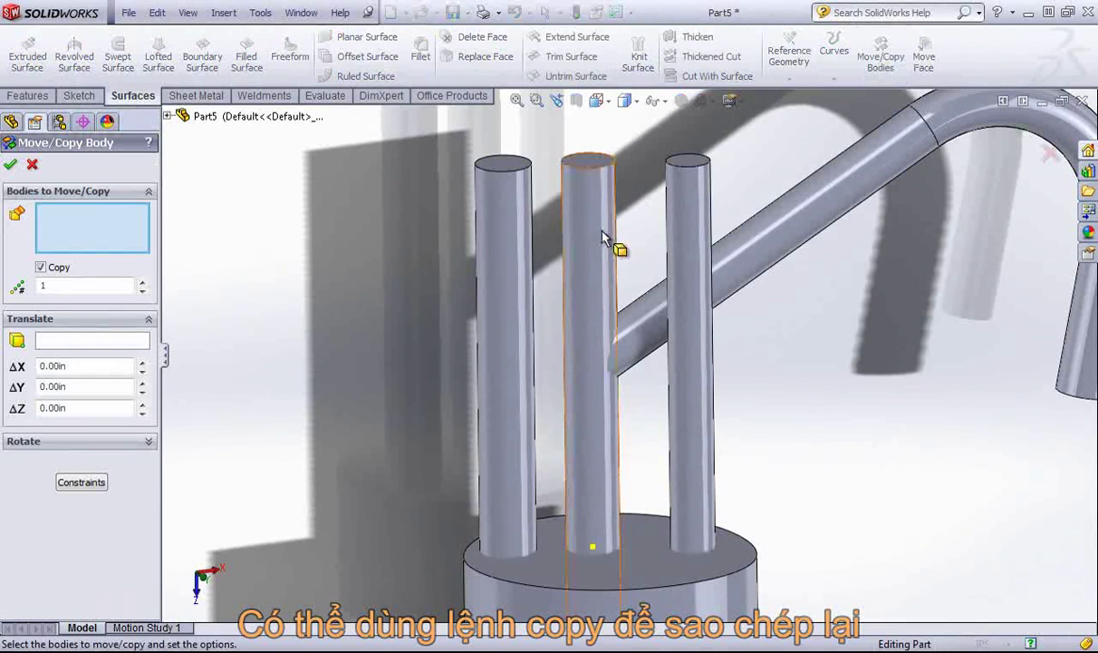
pyautogui.click(606, 238)
pyautogui.click(605, 238)
pyautogui.click(10, 164)
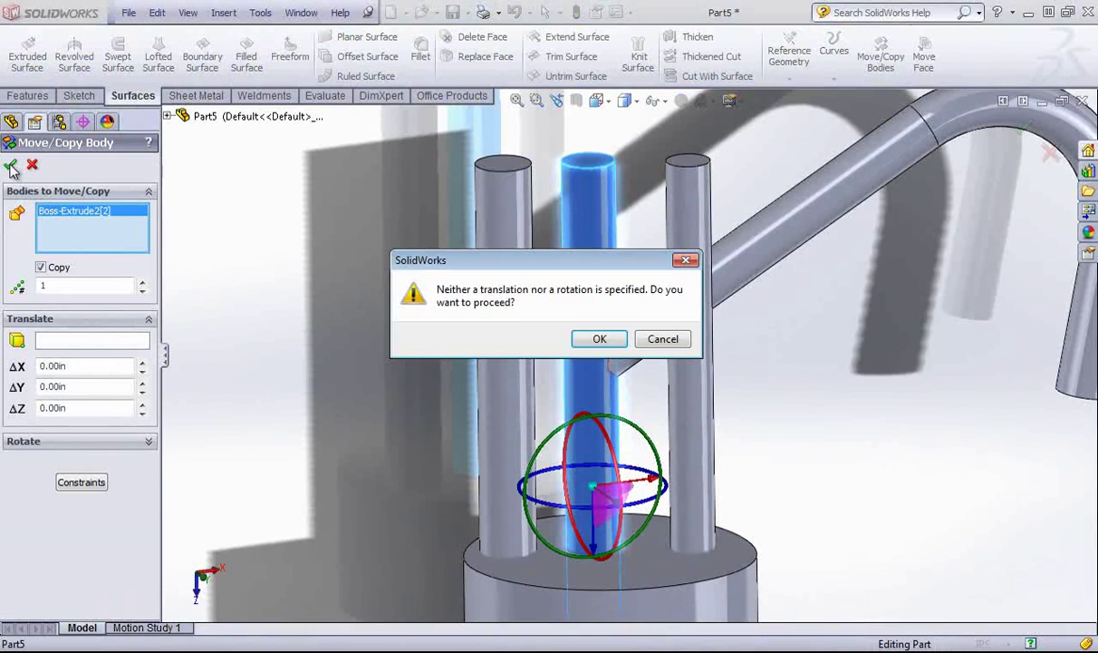
pyautogui.click(594, 338)
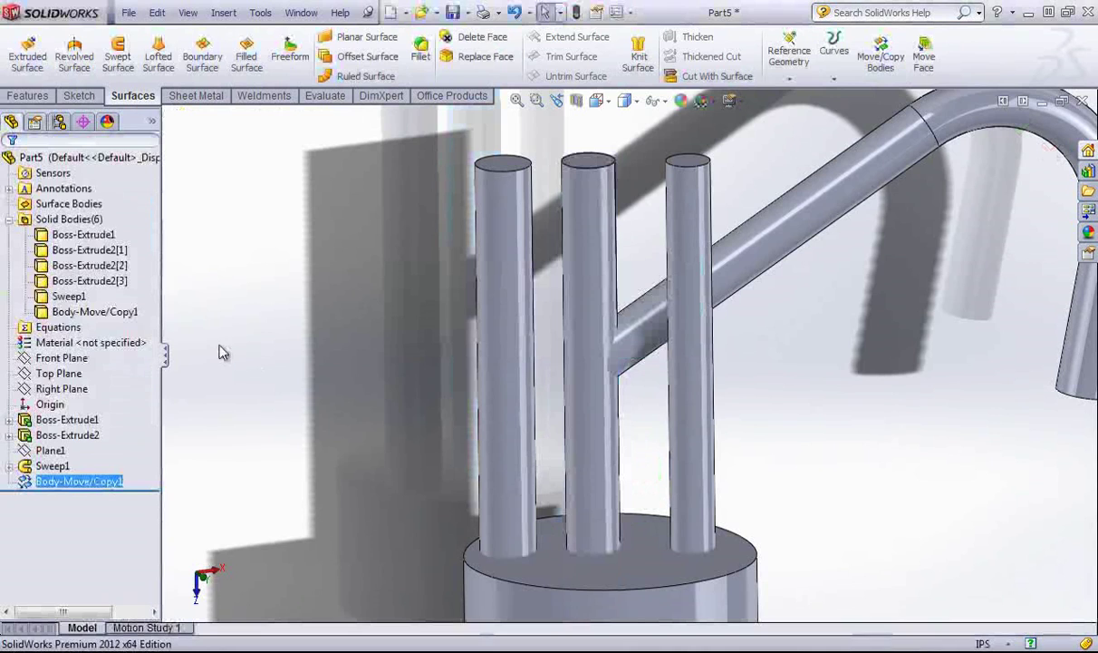
pyautogui.click(74, 309)
# - Combine the duplicate pin with Sweep1, with the duplicate as main body, creating Combine5
pyautogui.keyDown('ctrl'); pyautogui.click(59, 302); pyautogui.keyUp('ctrl')
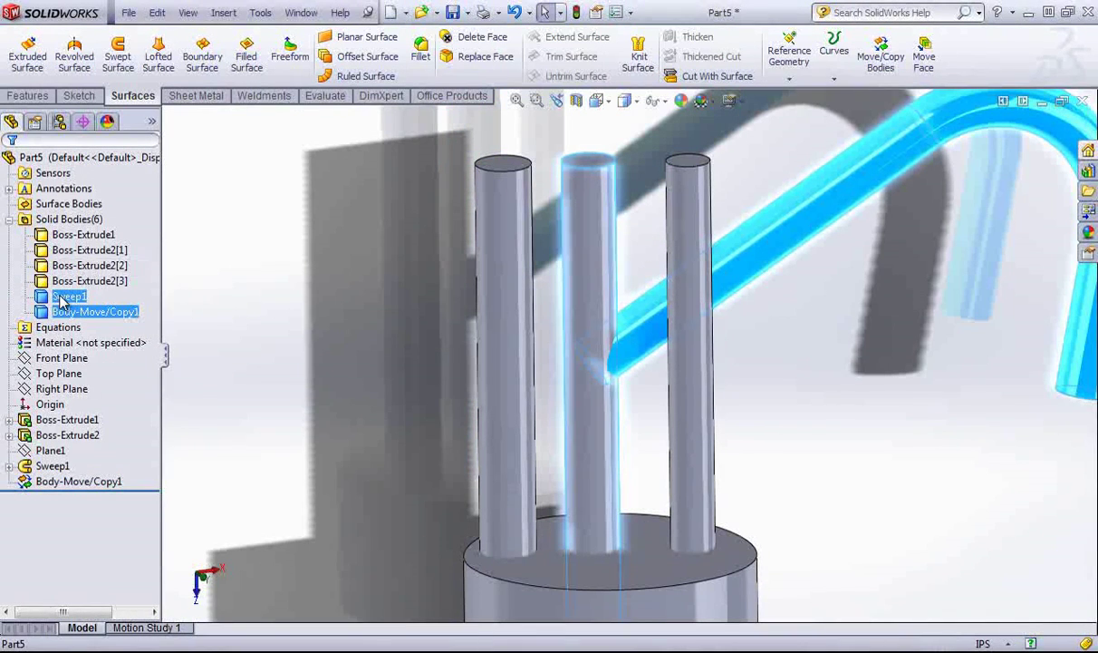
pyautogui.rightClick(62, 302)
pyautogui.click(114, 388)
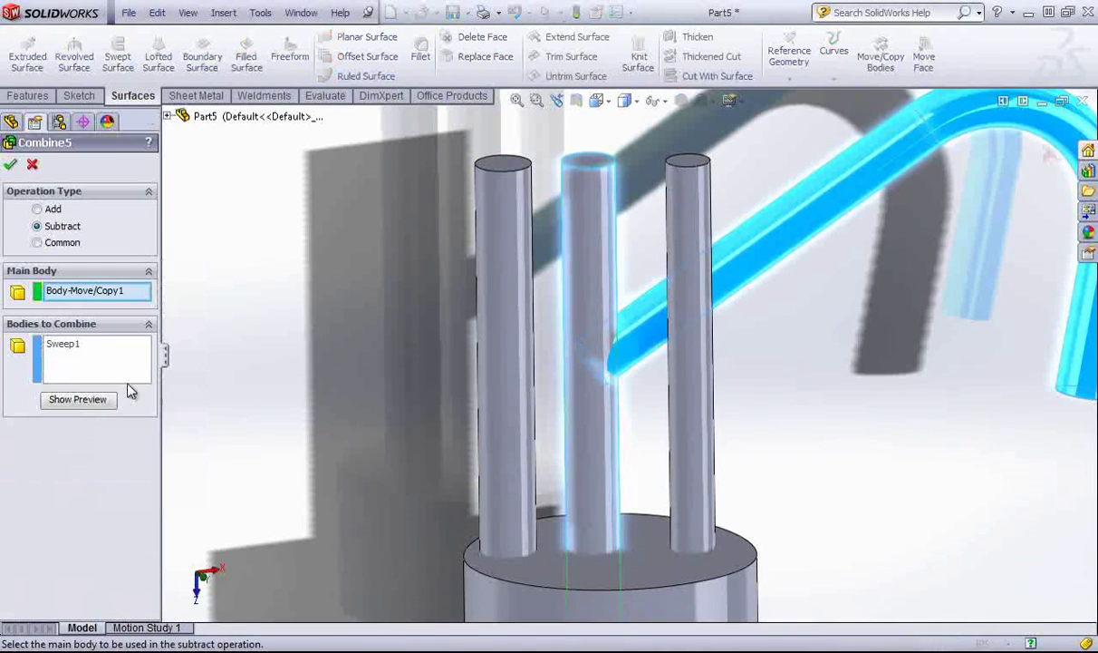
pyautogui.click(78, 291)
pyautogui.press('Delete')
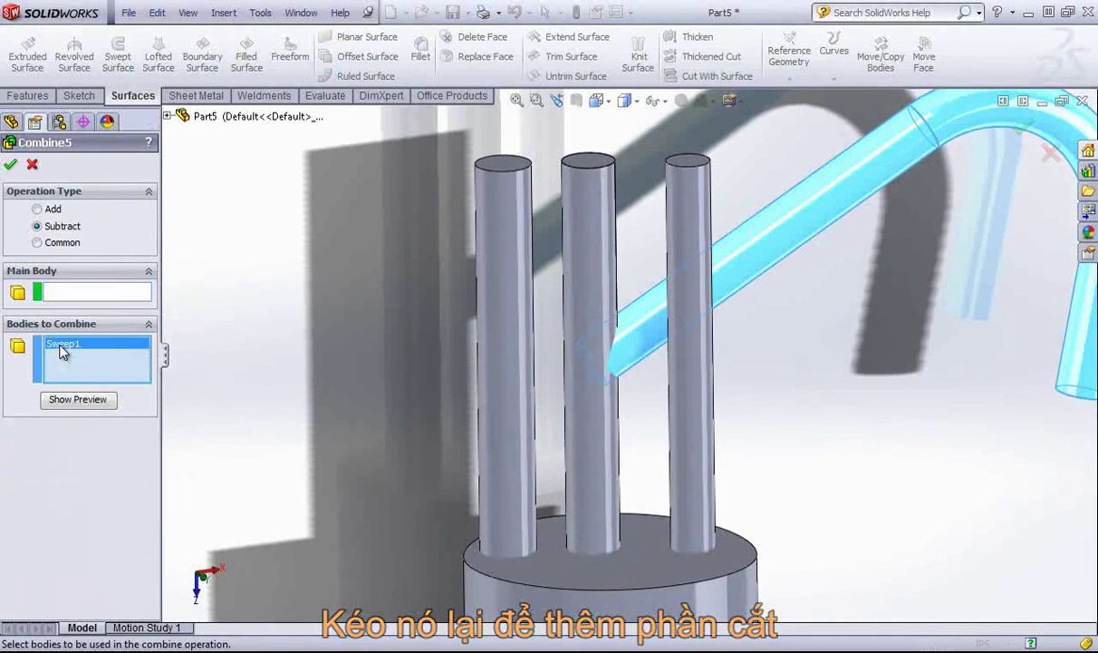
pyautogui.click(95, 291)
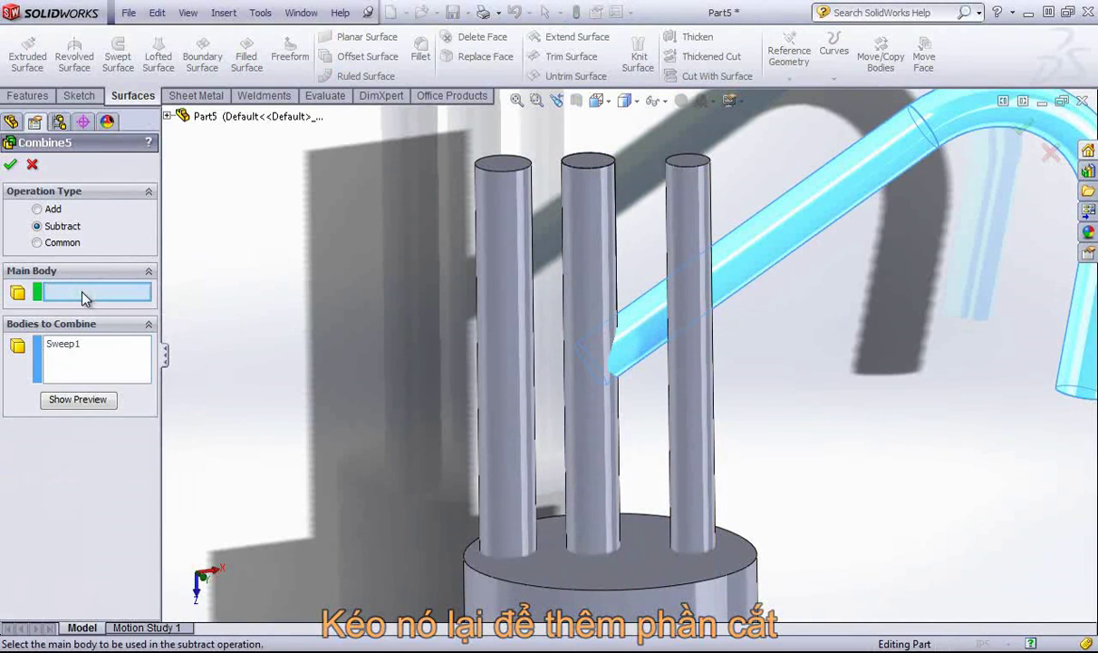
pyautogui.click(594, 258)
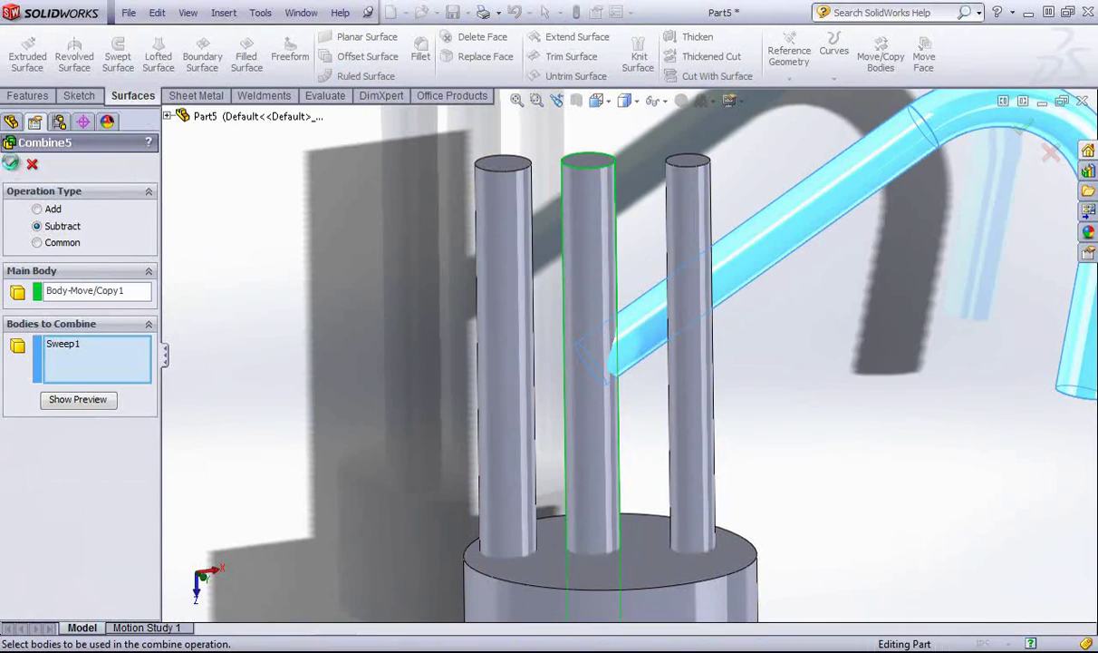
pyautogui.click(10, 164)
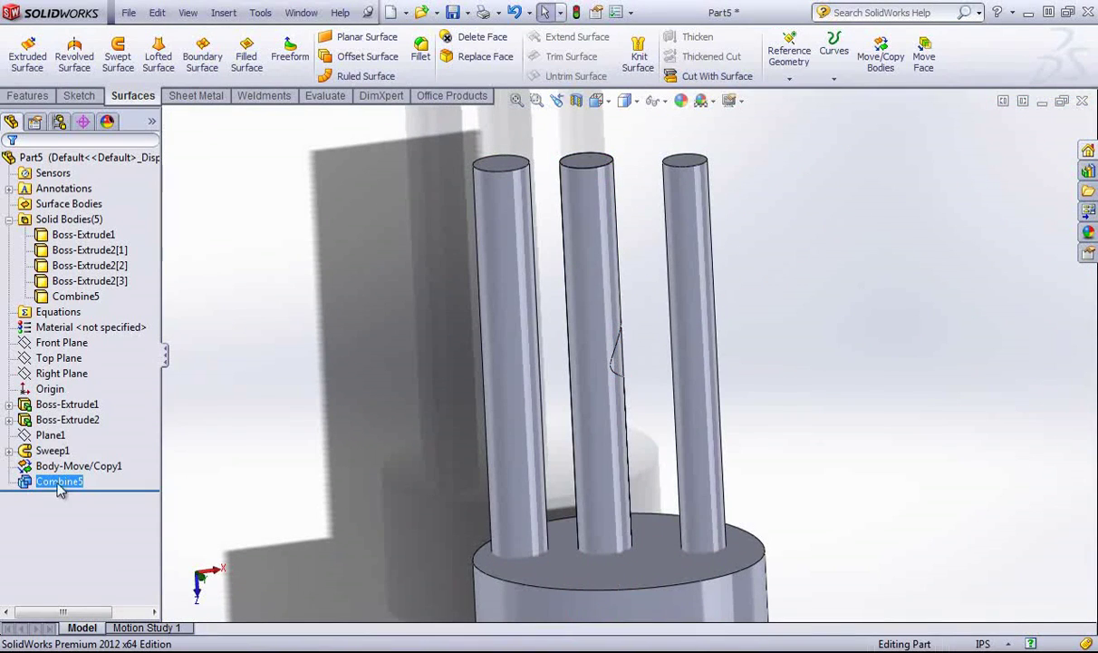
# - Edit Combine5 so Sweep1 is the main body and Body-Move/Copy1 the cutter
pyautogui.rightClick(59, 490)
pyautogui.click(62, 370)
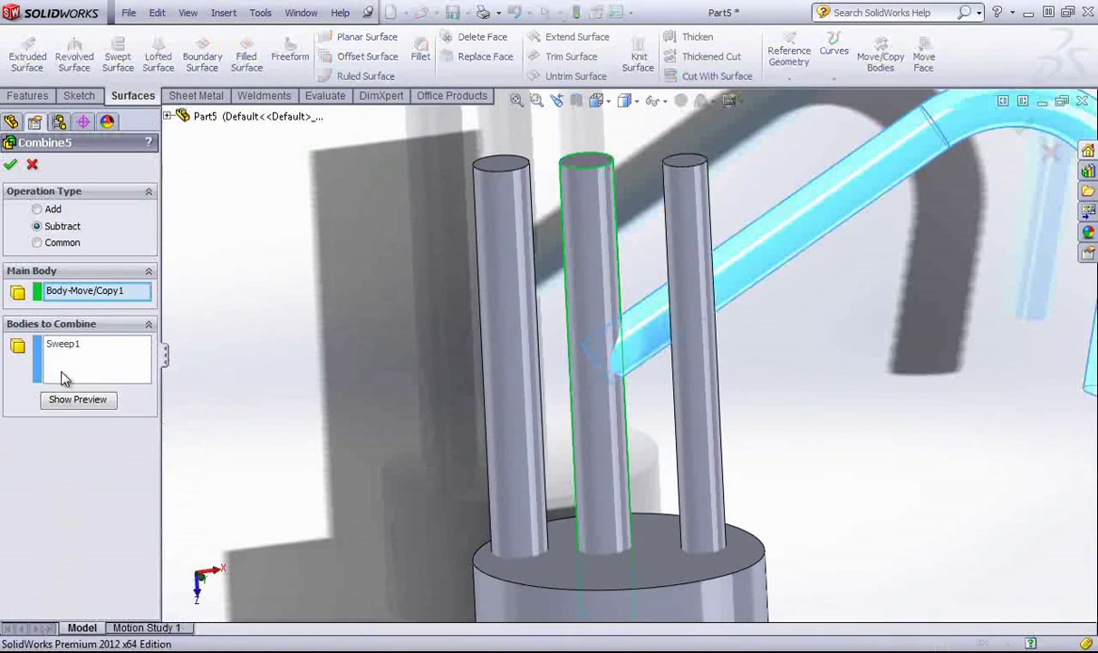
pyautogui.click(69, 280)
pyautogui.press('Delete')
pyautogui.click(55, 352)
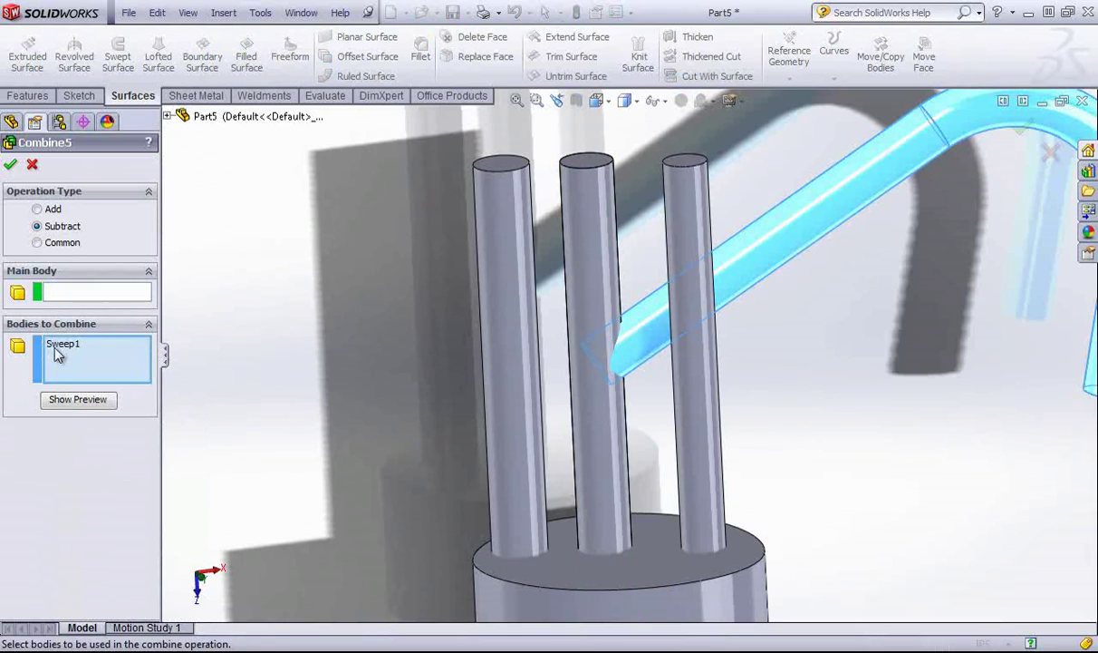
pyautogui.click(56, 346)
pyautogui.press('Delete')
pyautogui.click(94, 290)
pyautogui.click(645, 324)
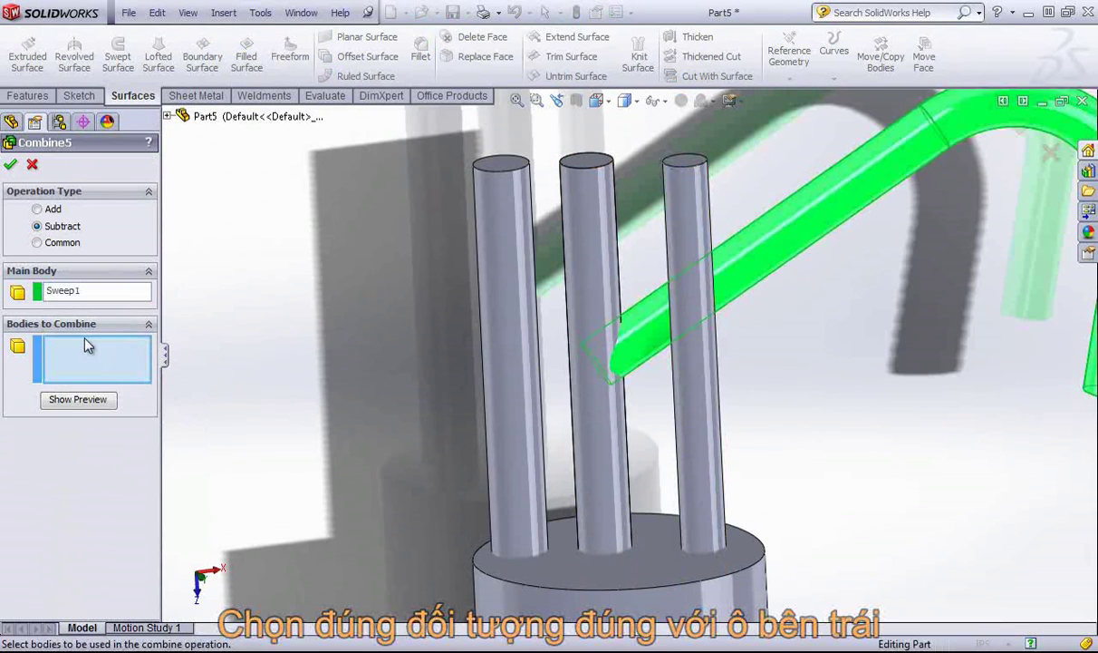
pyautogui.click(605, 288)
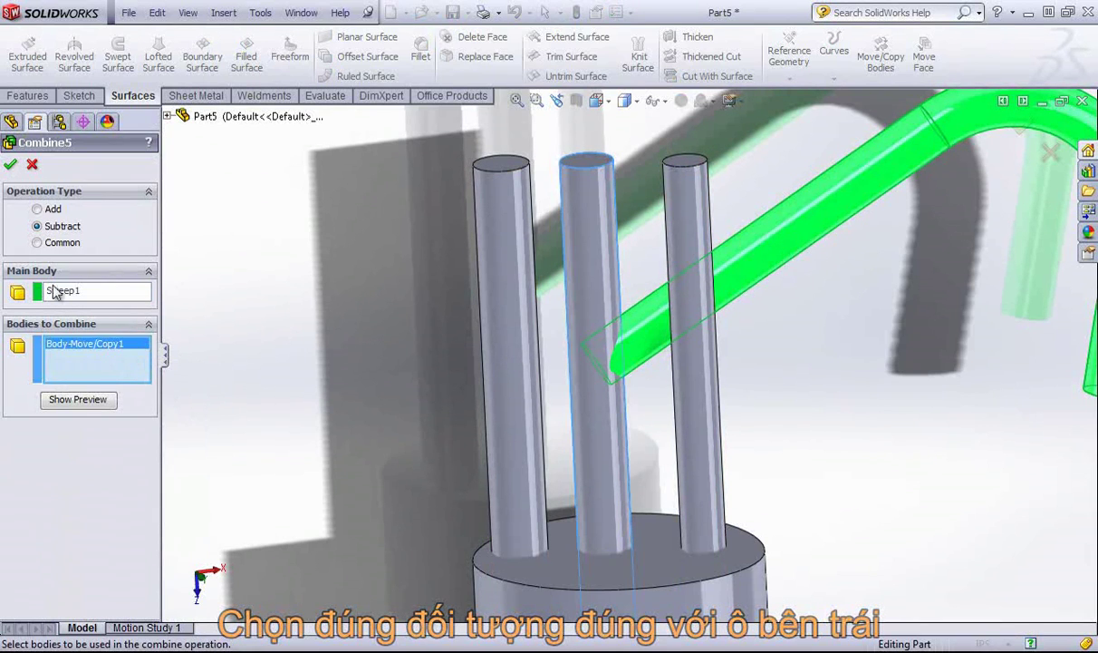
pyautogui.click(10, 164)
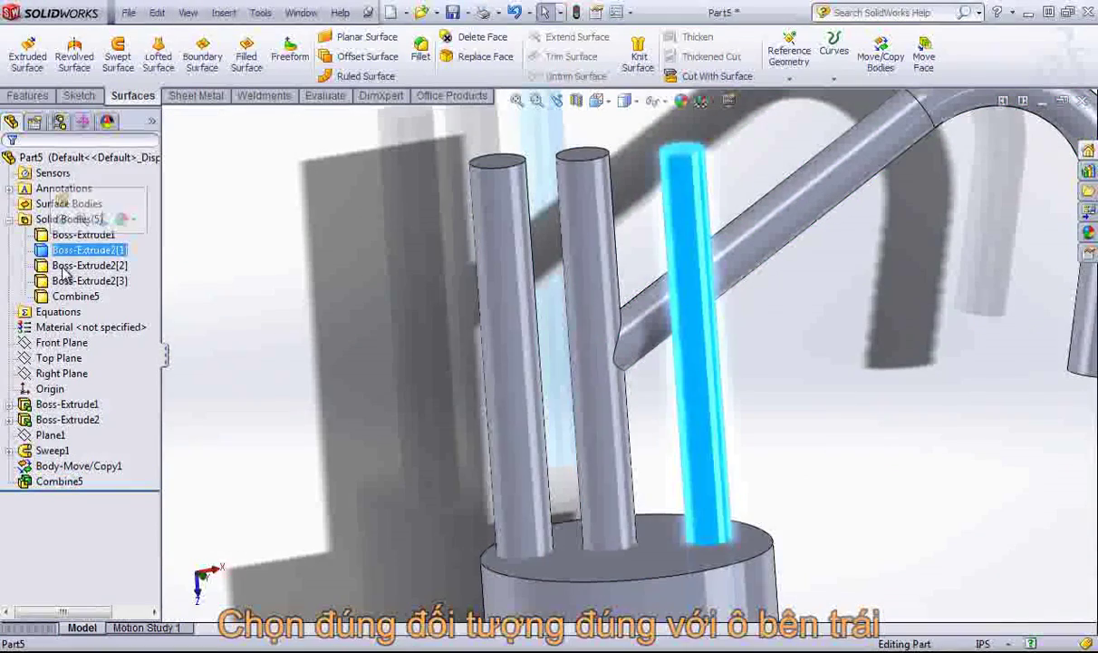
# - Hide the middle pin to inspect the trimmed spout end, then show it again
pyautogui.rightClick(72, 265)
pyautogui.click(74, 238)
pyautogui.moveTo(406, 331); pyautogui.dragTo(768, 299, button='middle')
pyautogui.rightClick(132, 263)
pyautogui.click(93, 239)
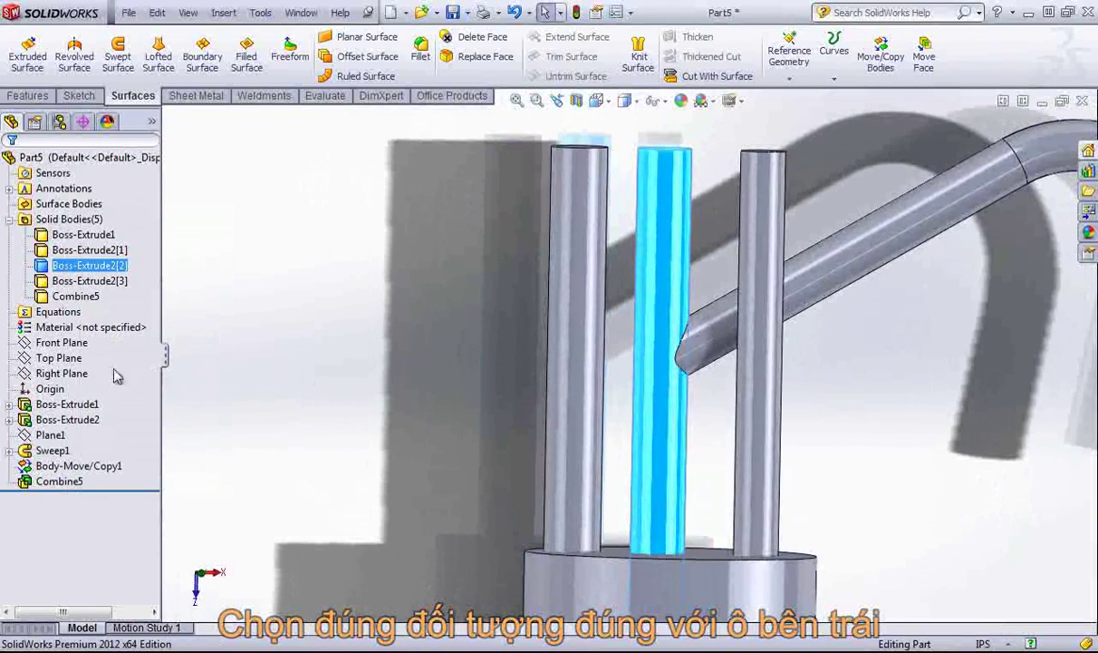
# - Select Combine5 and Boss-Extrude2[1], start Combine, and set it to Common
pyautogui.click(436, 189)
pyautogui.moveTo(437, 189); pyautogui.dragTo(184, 285, button='middle')
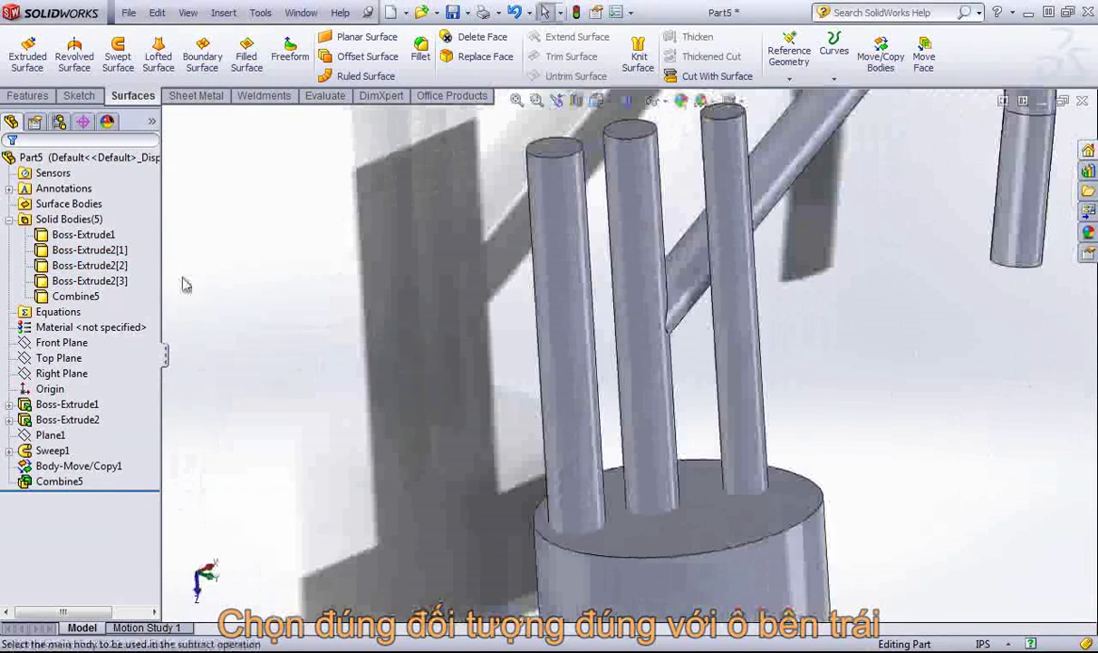
pyautogui.click(74, 295)
pyautogui.keyDown('ctrl'); pyautogui.click(89, 249); pyautogui.keyUp('ctrl')
pyautogui.rightClick(87, 253)
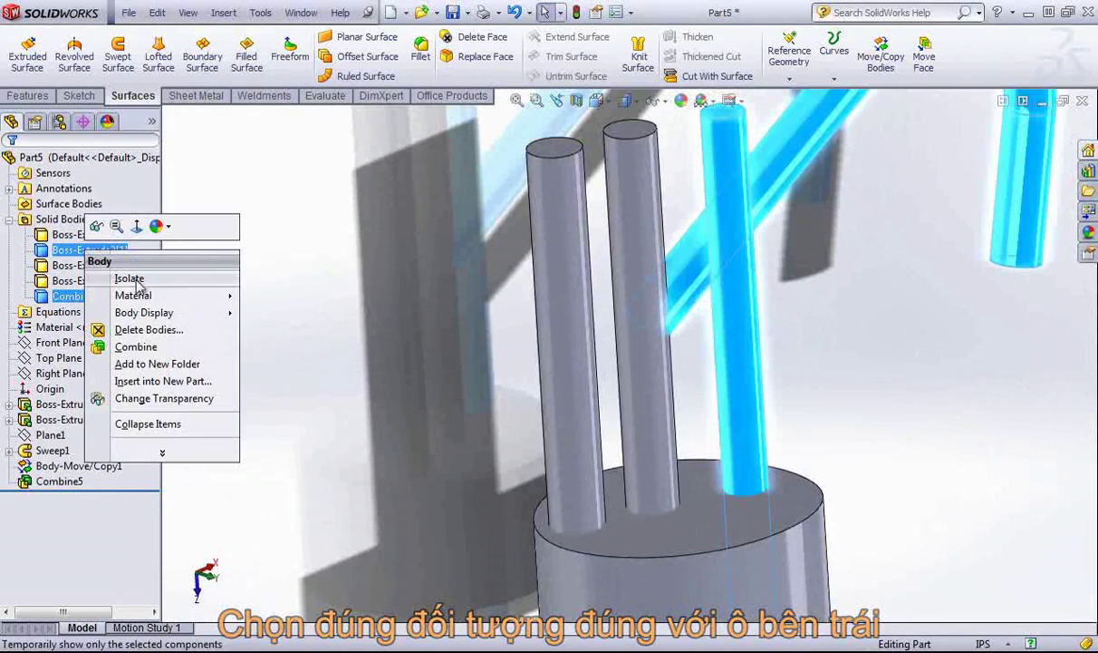
pyautogui.click(135, 346)
pyautogui.click(54, 244)
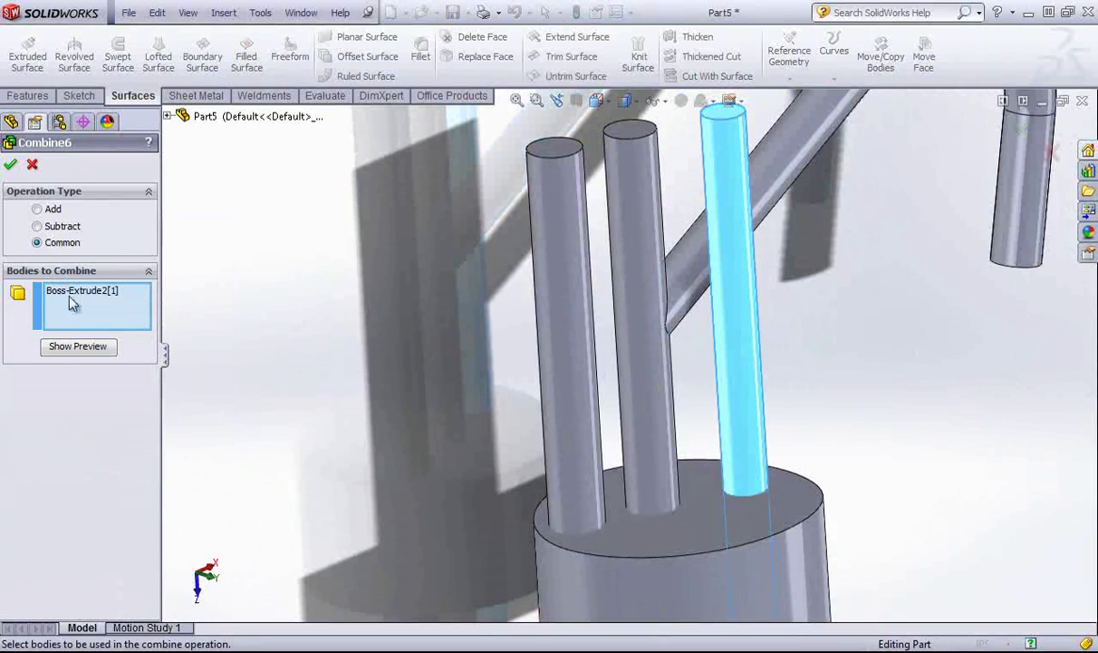
# - Add Combine5 to the Common combine and preview the overlap sliver from several angles
pyautogui.click(780, 187)
pyautogui.moveTo(779, 187); pyautogui.dragTo(694, 408, button='middle')
pyautogui.click(76, 346)
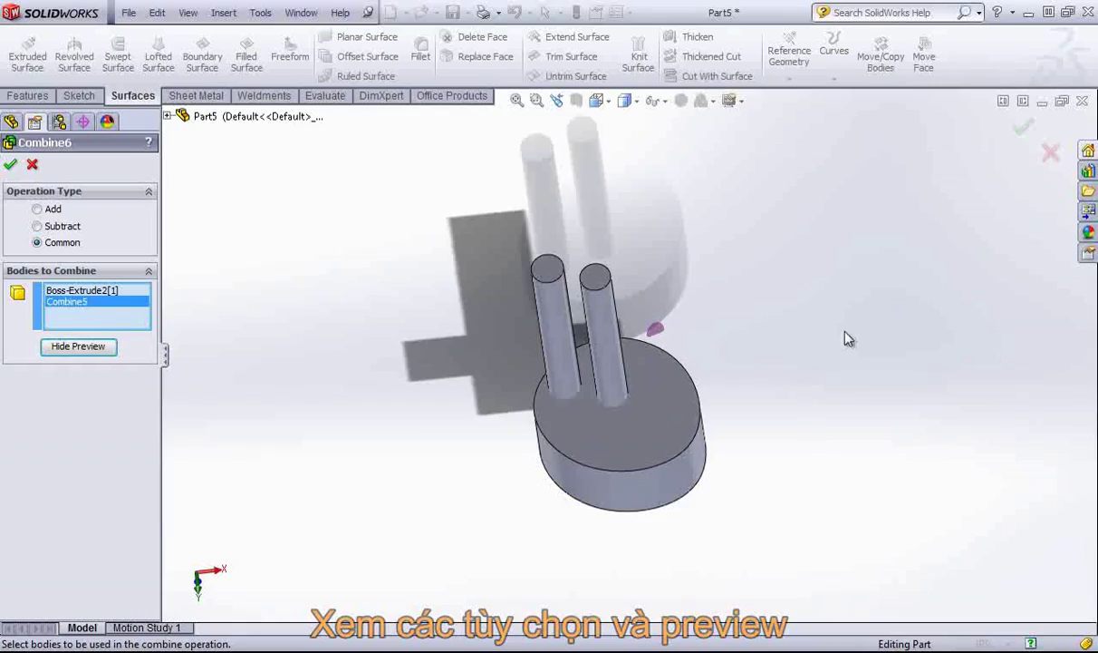
pyautogui.scroll(-10, 588, 436)
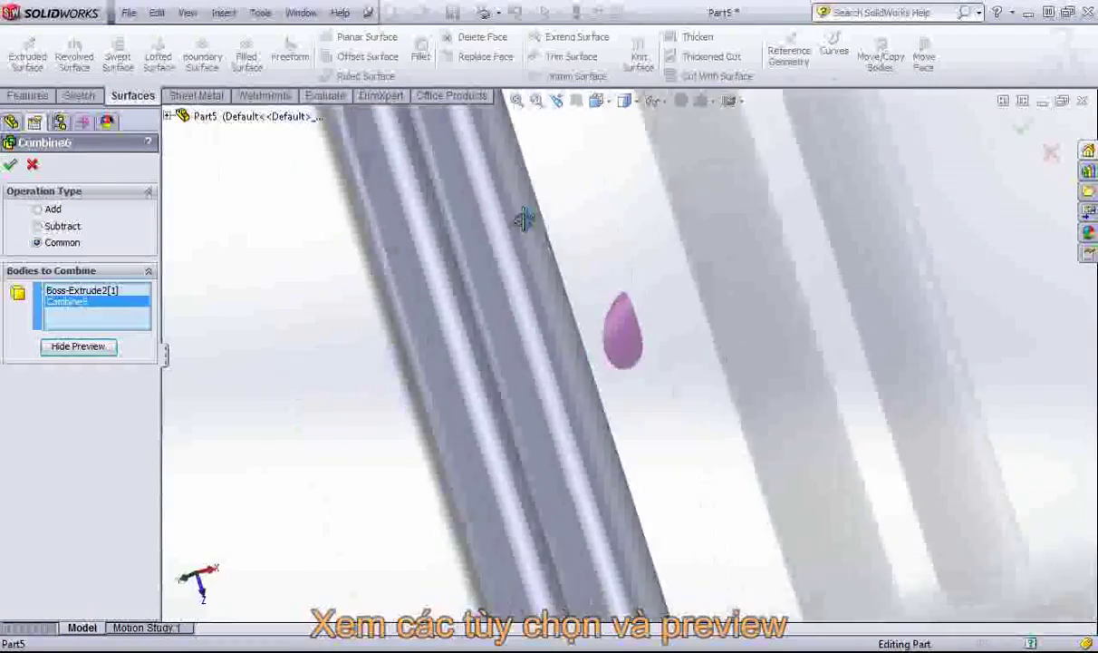
pyautogui.moveTo(524, 220); pyautogui.dragTo(609, 250, button='middle')
pyautogui.moveTo(559, 277); pyautogui.dragTo(385, 334, button='middle')
# - Accept Combine6 and orbit to inspect the small lens-shaped overlap body
pyautogui.click(9, 165)
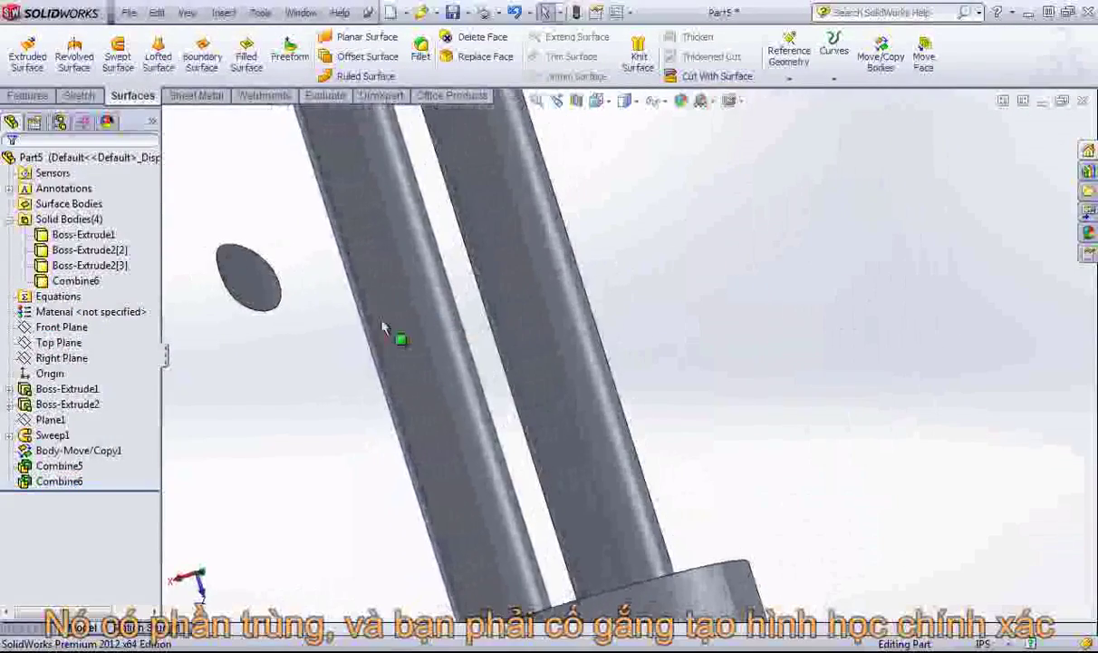
pyautogui.moveTo(272, 361); pyautogui.dragTo(611, 341, button='middle')
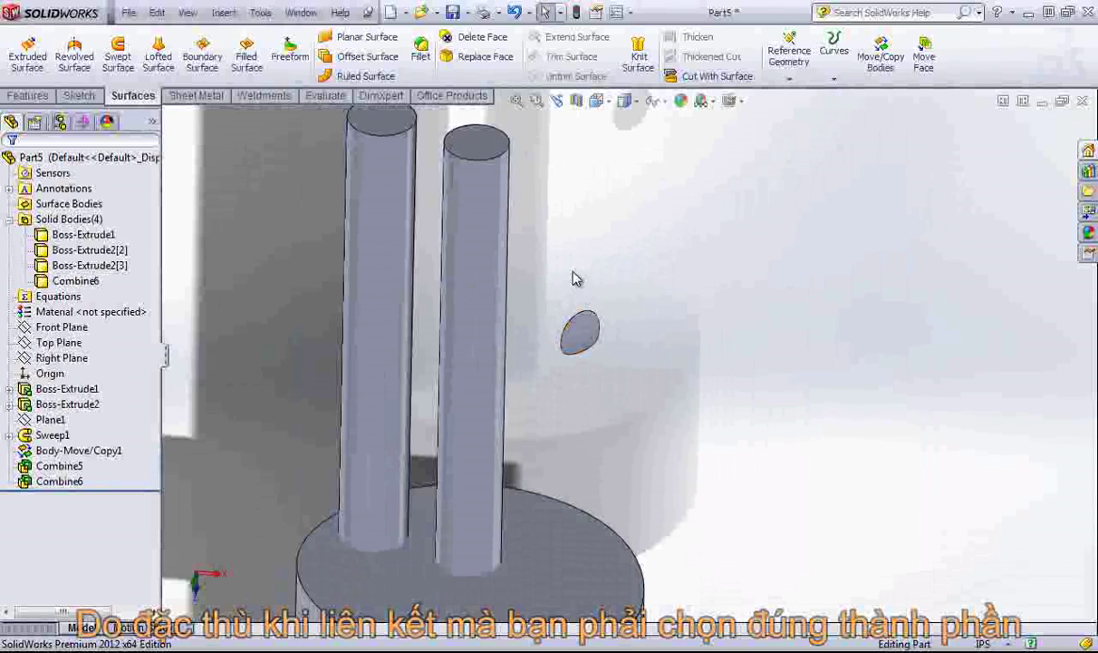
pyautogui.moveTo(572, 278); pyautogui.dragTo(638, 269, button='middle')
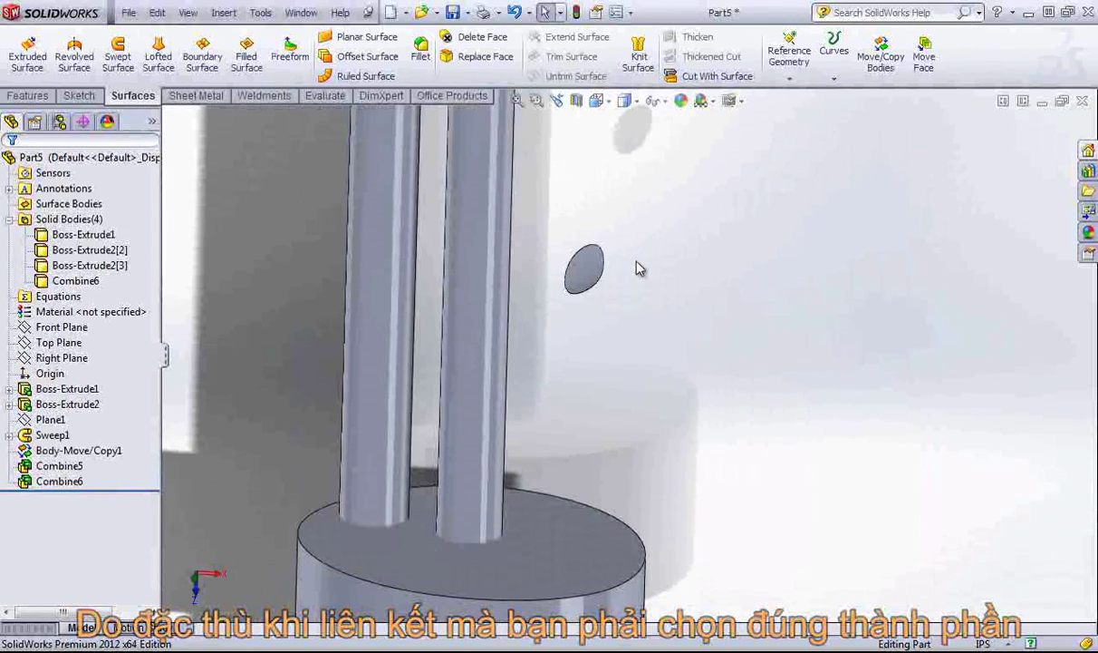